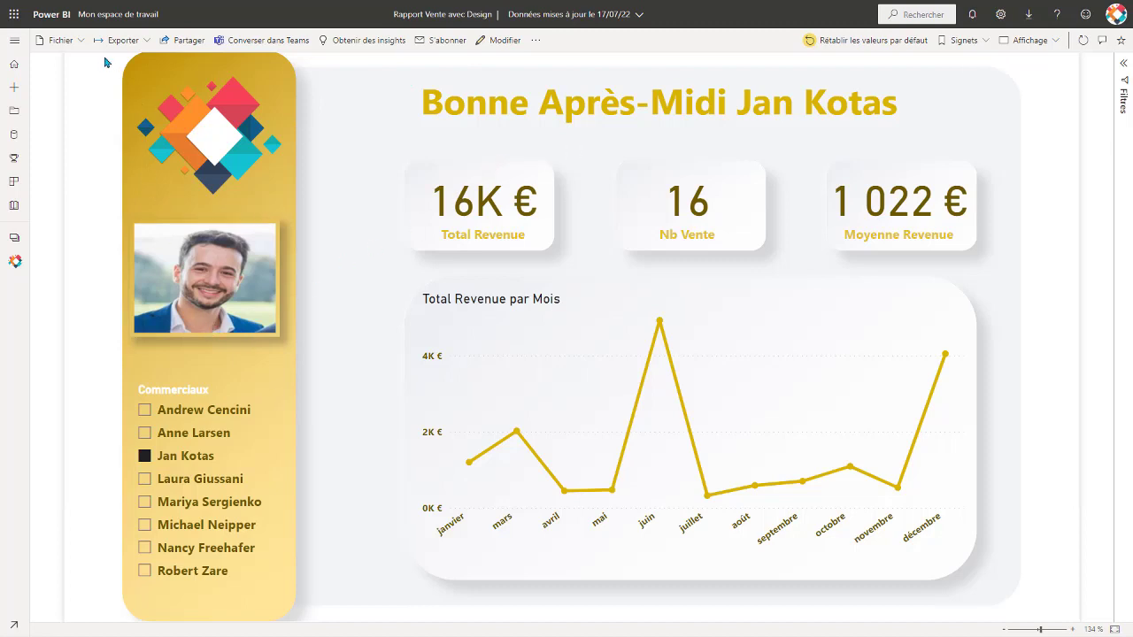
click(13, 15)
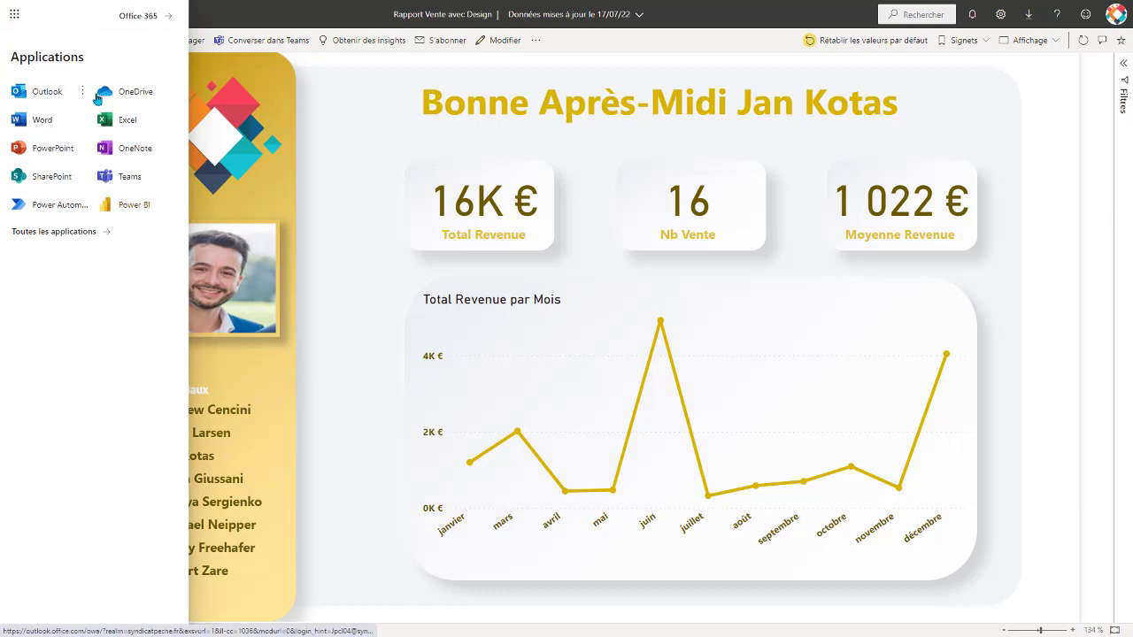
click(264, 12)
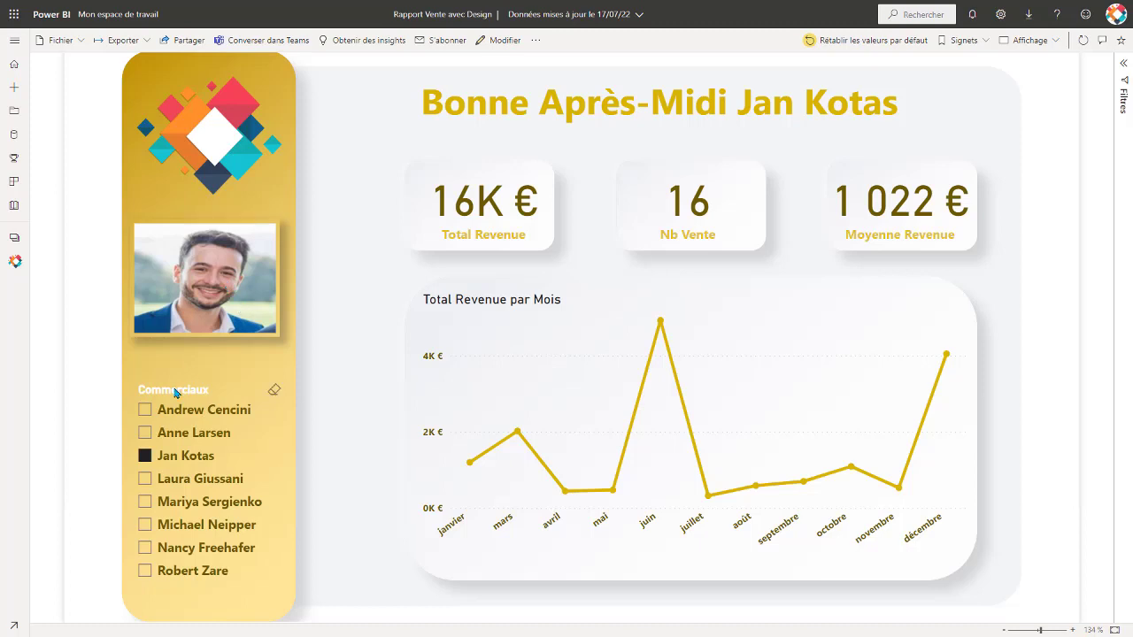
Filter the sales report by several salespeople one at a time in the Commerciaux slicer, returning to the third one listed.
click(144, 434)
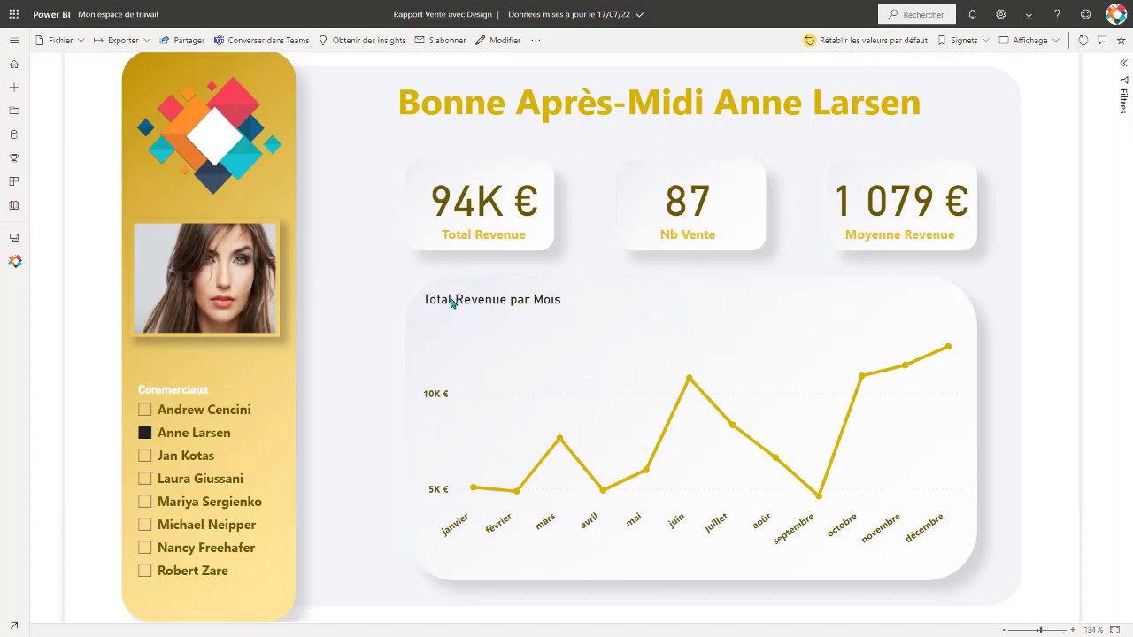
click(145, 478)
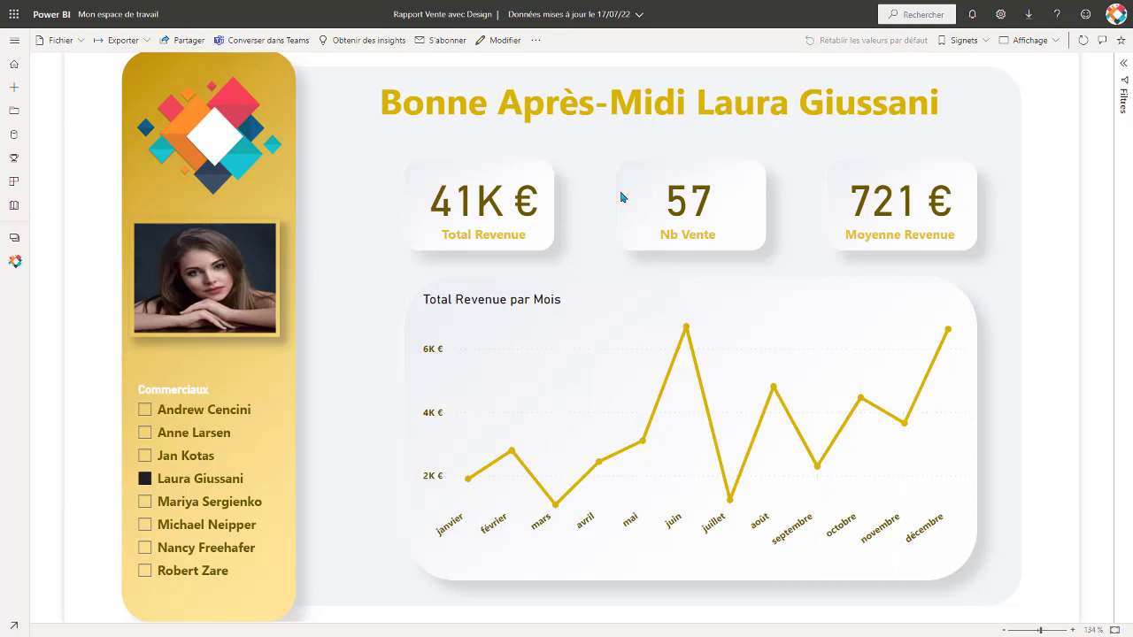
click(146, 502)
click(146, 456)
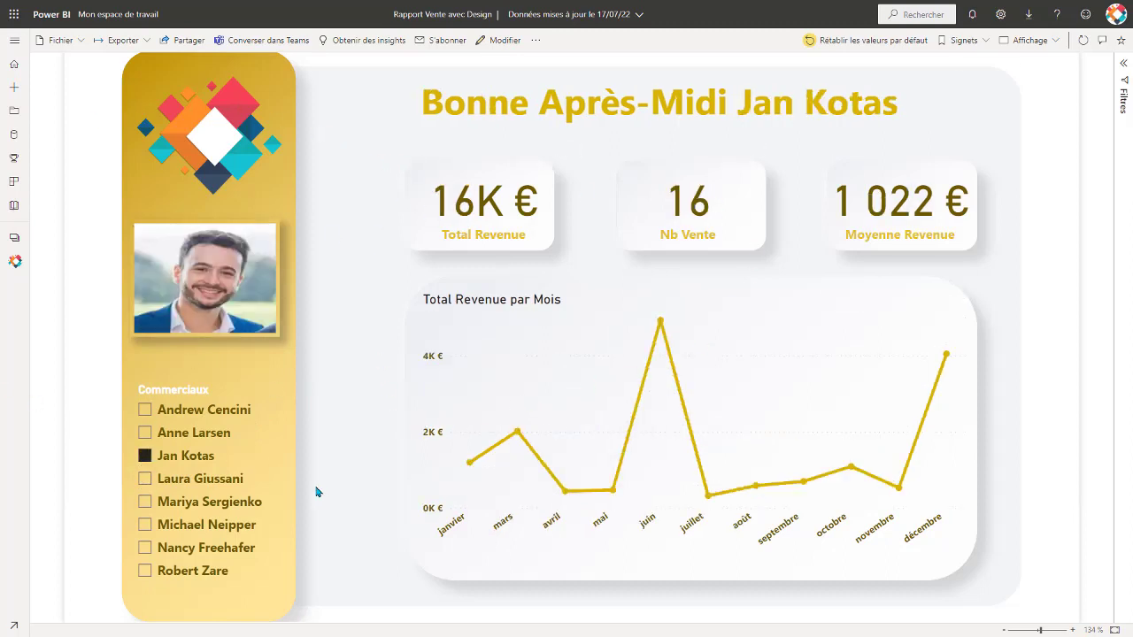
click(14, 16)
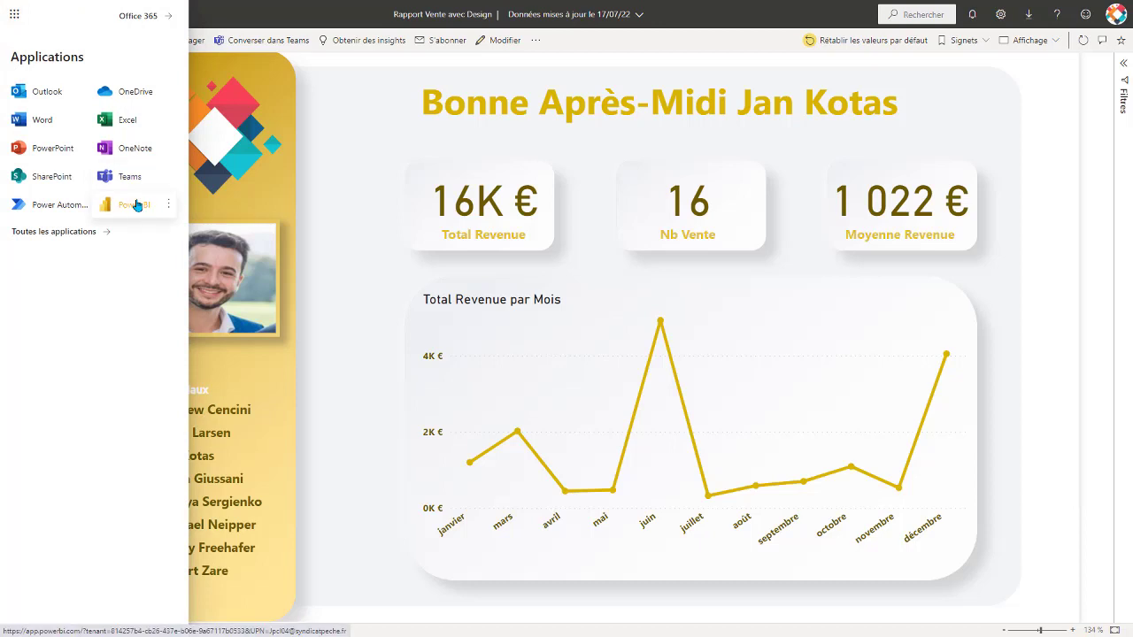
click(334, 232)
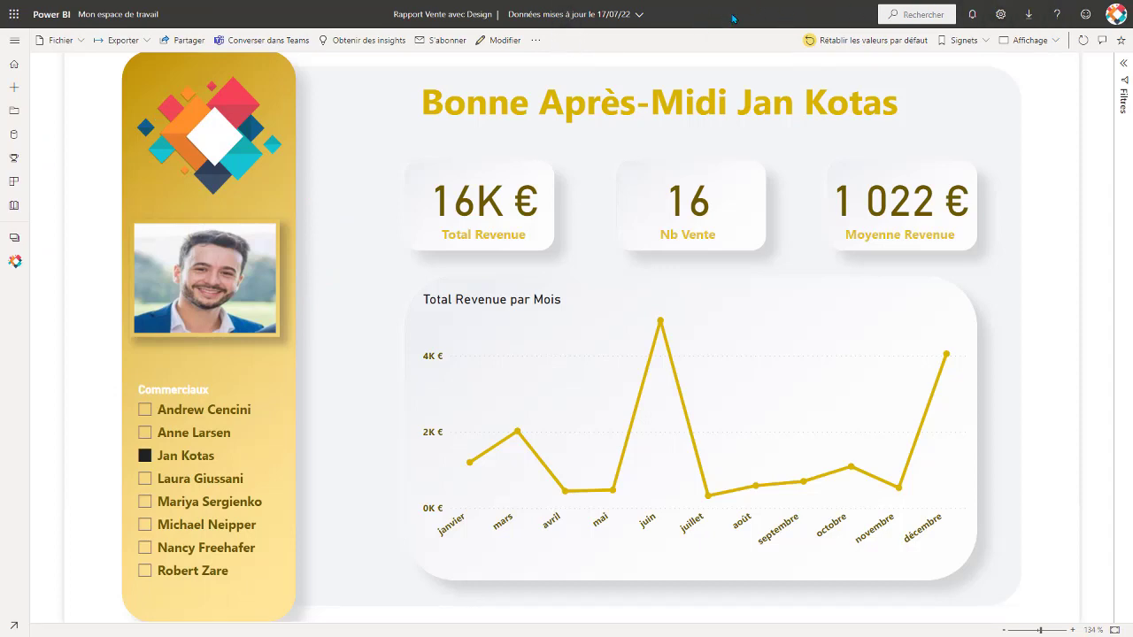
Close the browser window with the published report and open the Excel workbook Rapport Ventes.
key(F11)
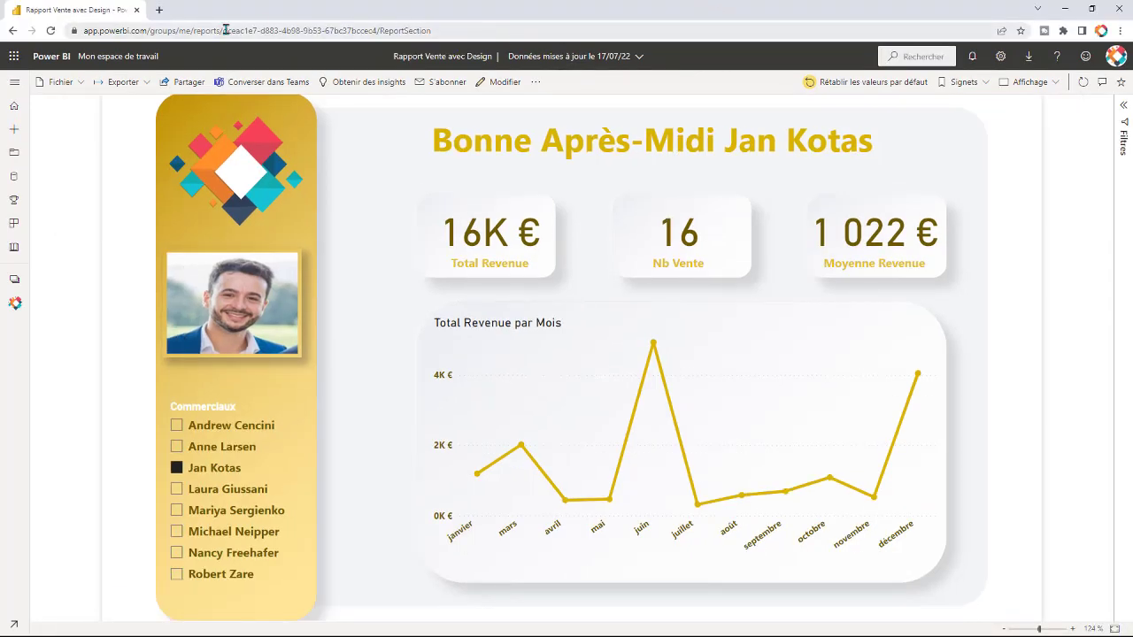
click(1120, 9)
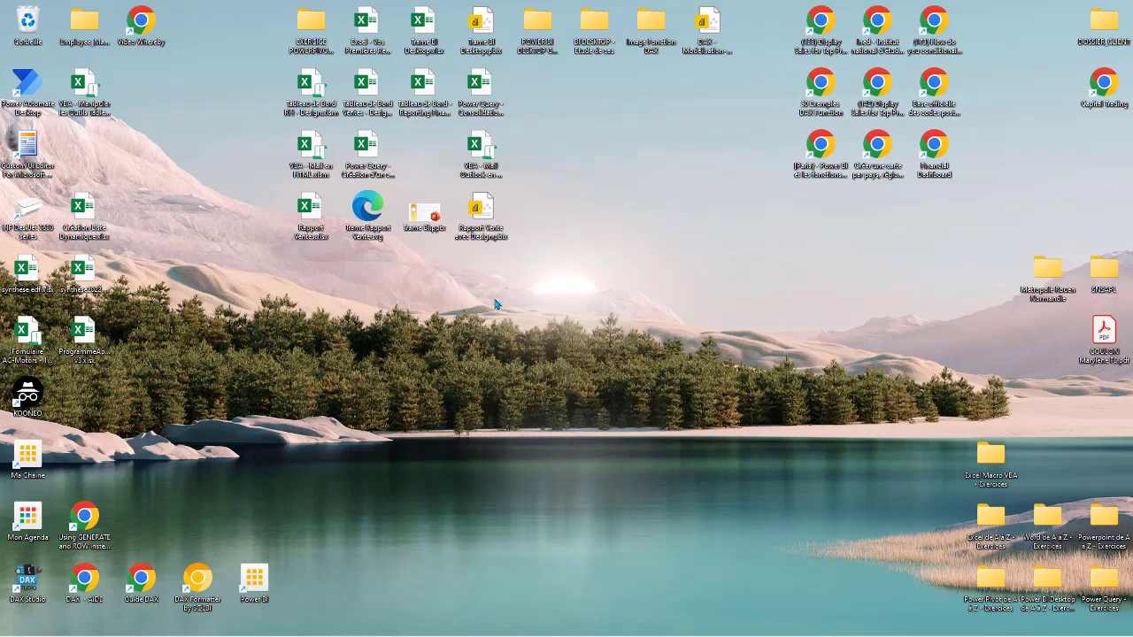
double_click(309, 212)
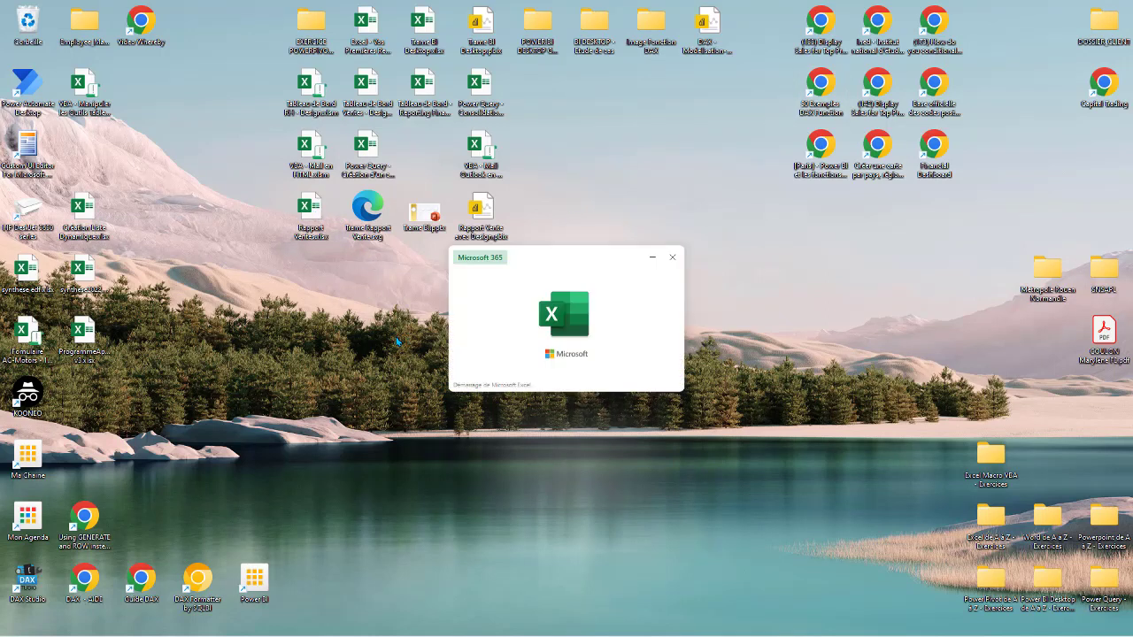
scroll(213, 140, up, 20)
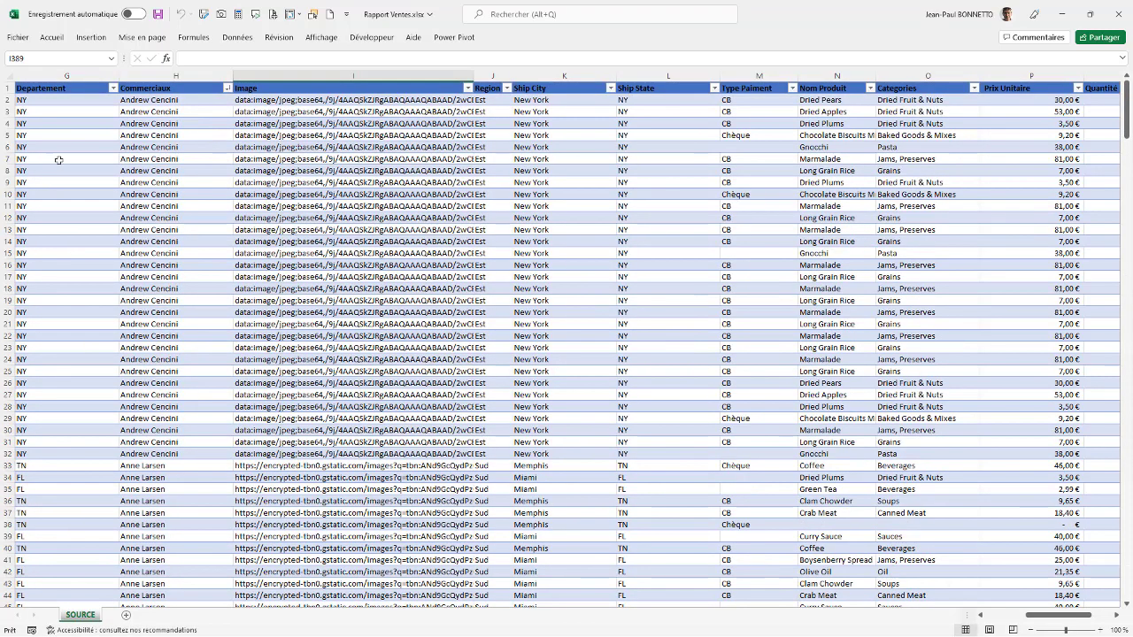
Examine the order, customer and salesperson columns of the SOURCE sheet and the base64 strings and web links in its Image column.
drag(1062, 615, 1017, 615)
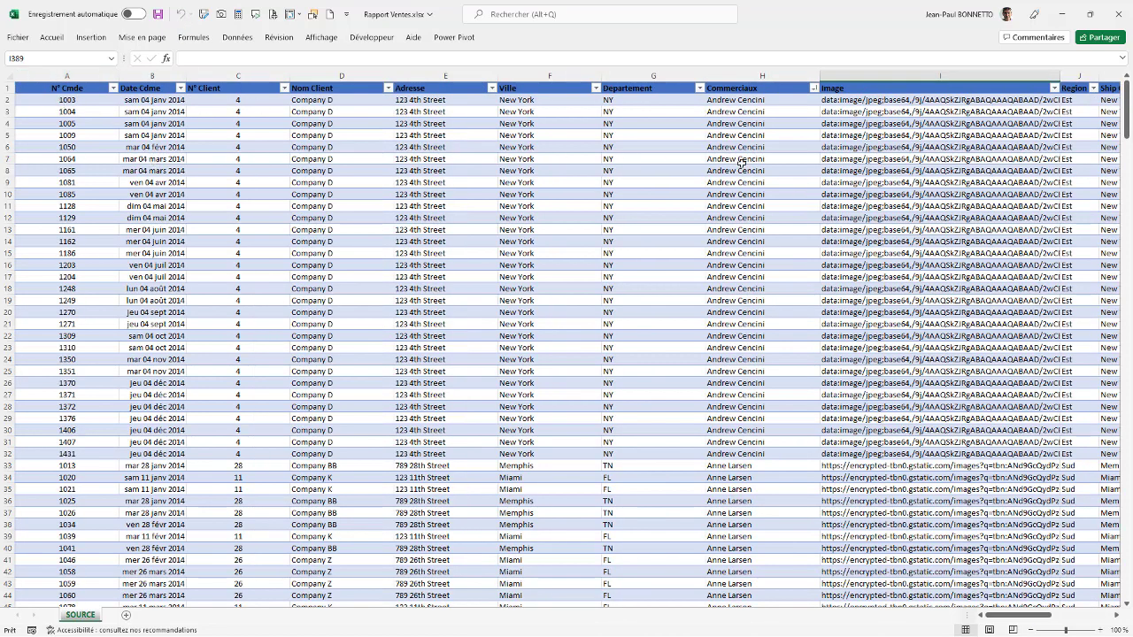
drag(1043, 616, 1072, 619)
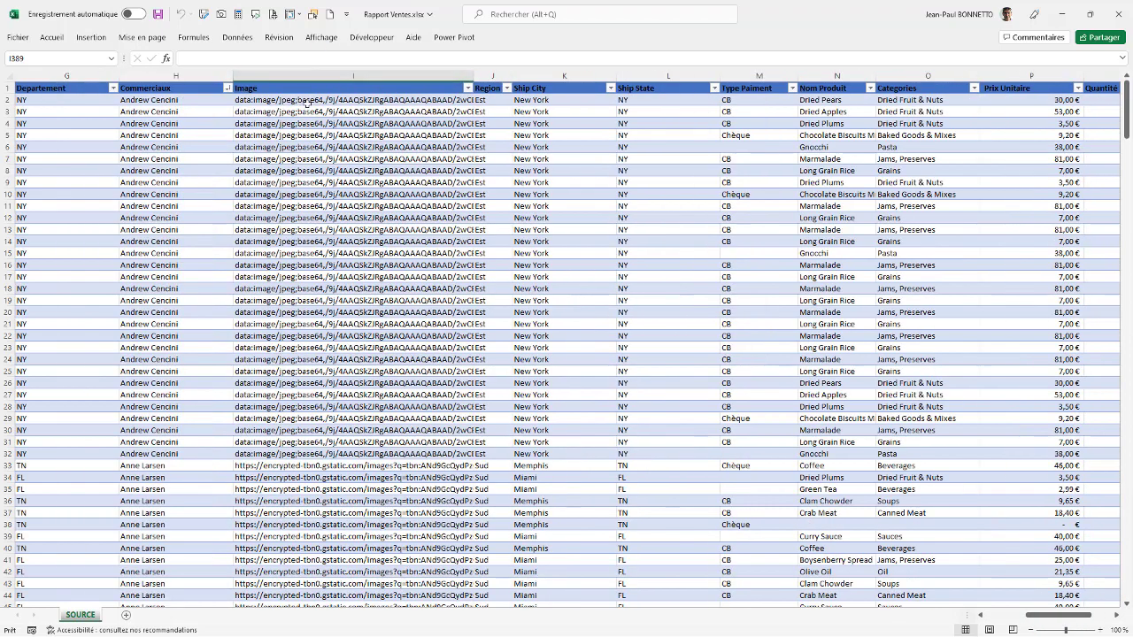
click(273, 112)
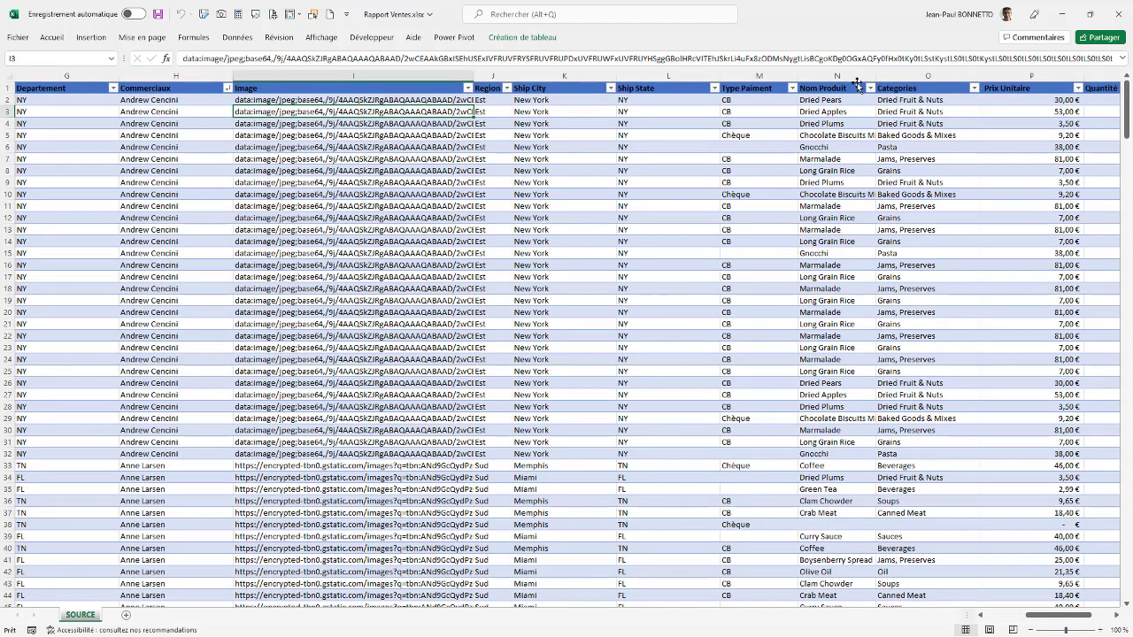
click(255, 135)
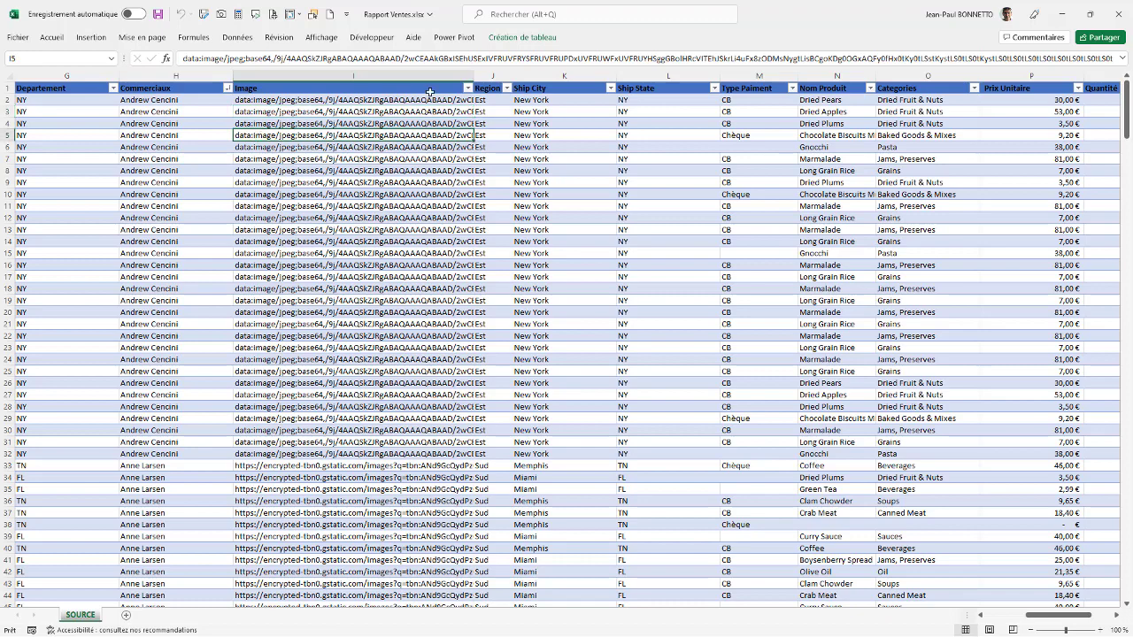
click(259, 185)
click(267, 229)
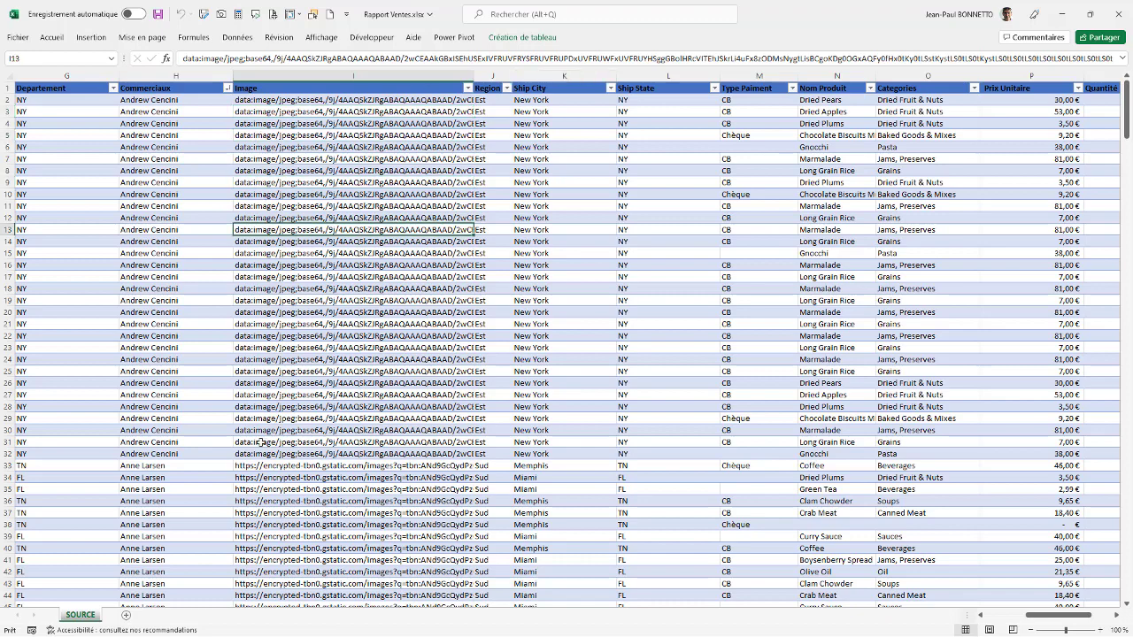
drag(154, 100, 153, 548)
click(264, 501)
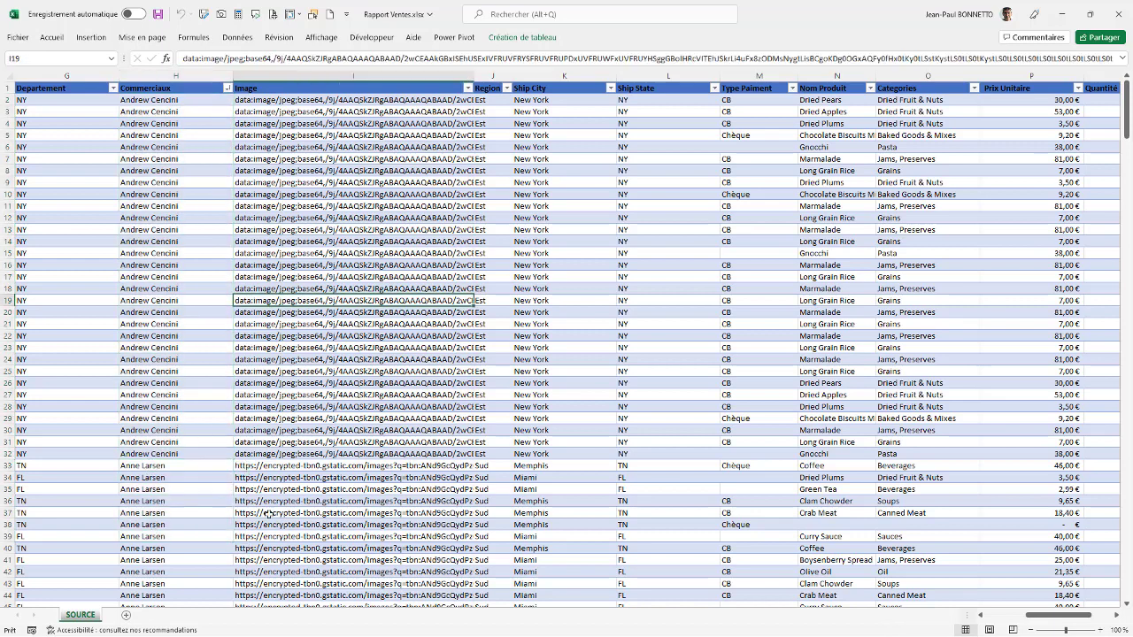
click(266, 478)
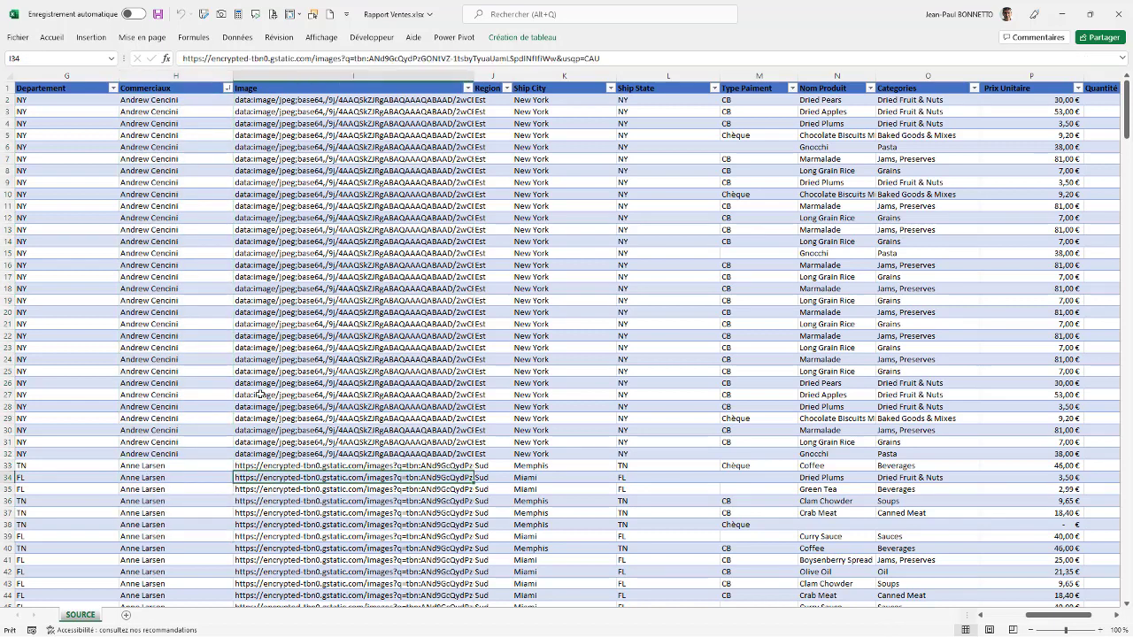
click(262, 490)
scroll(270, 518, down, 20)
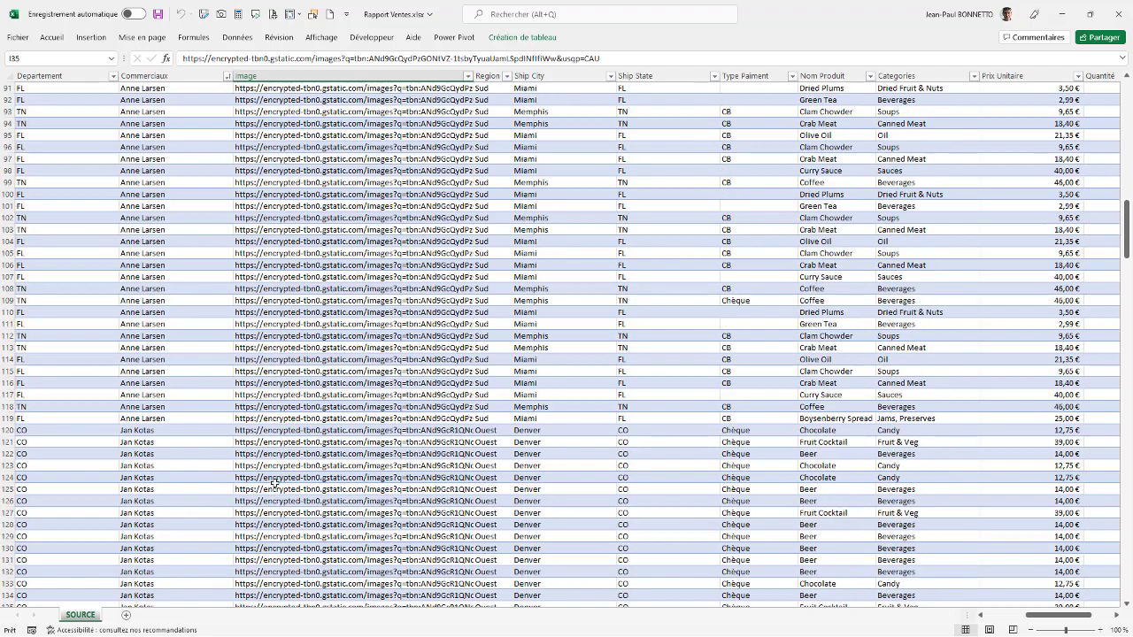
scroll(274, 478, up, 20)
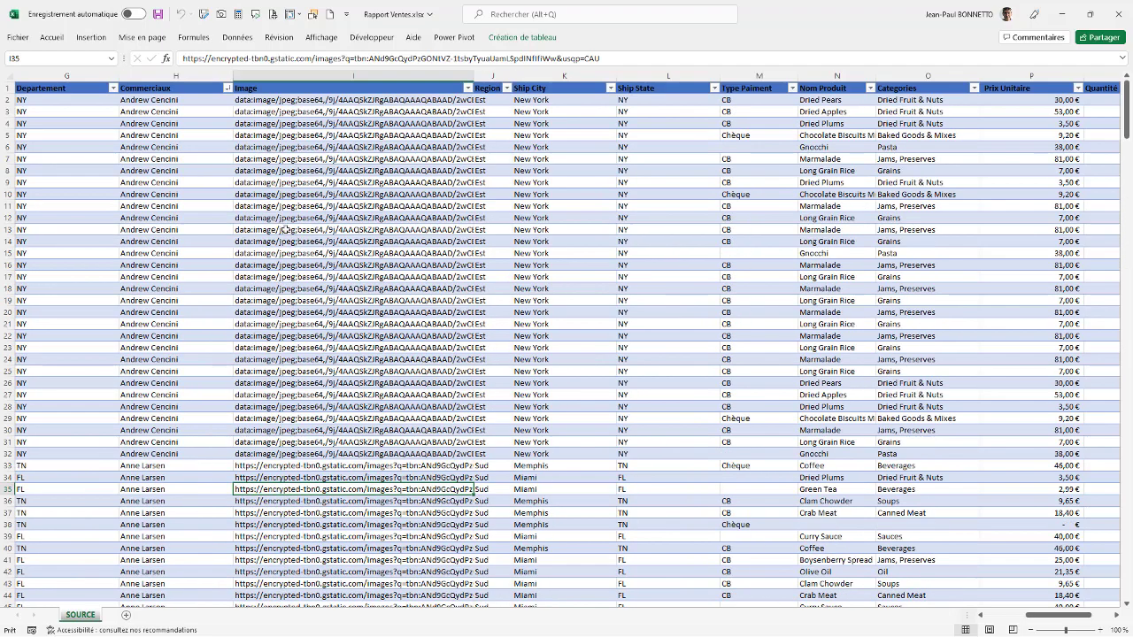
click(283, 135)
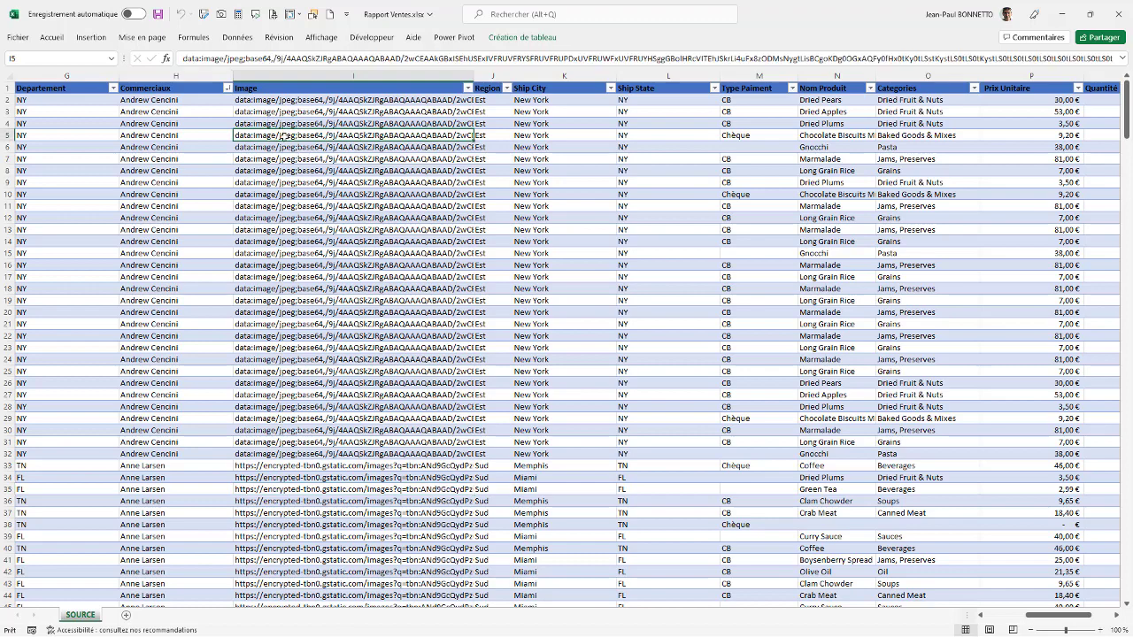
click(269, 171)
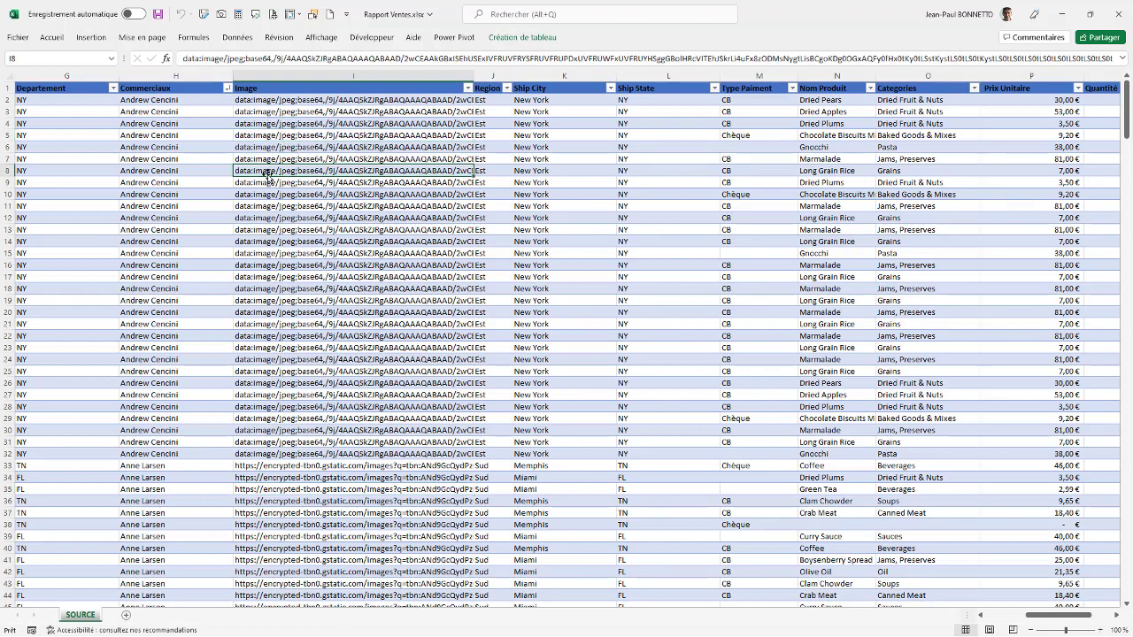
click(275, 113)
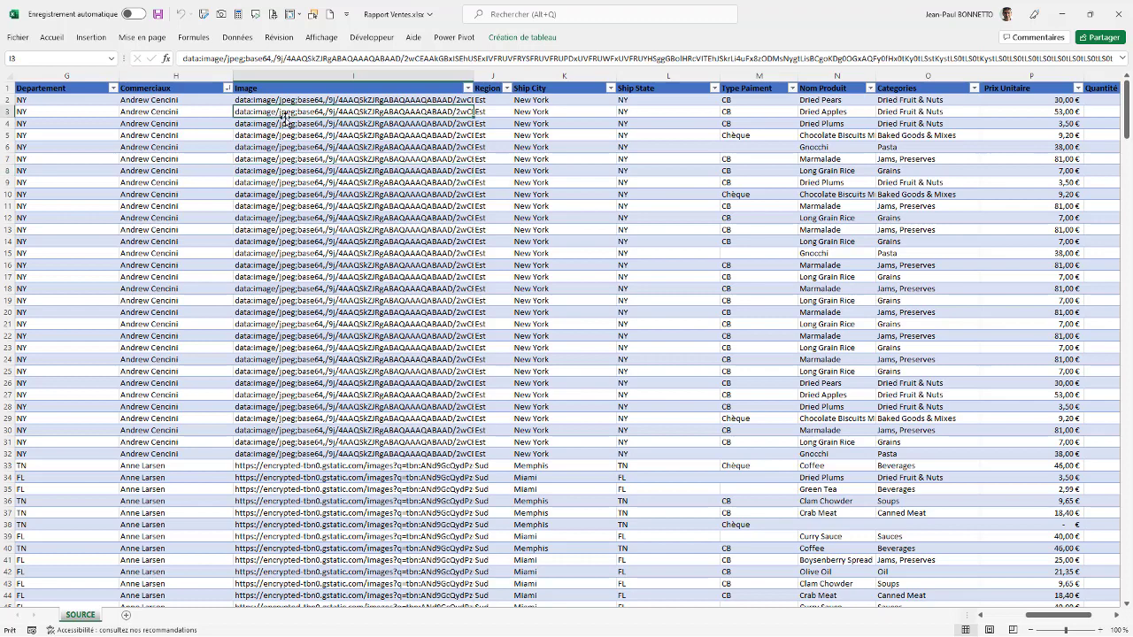
Review the product, unit price, quantity, revenue and shipping cost columns of the SOURCE sheet and close the workbook.
click(826, 135)
click(992, 123)
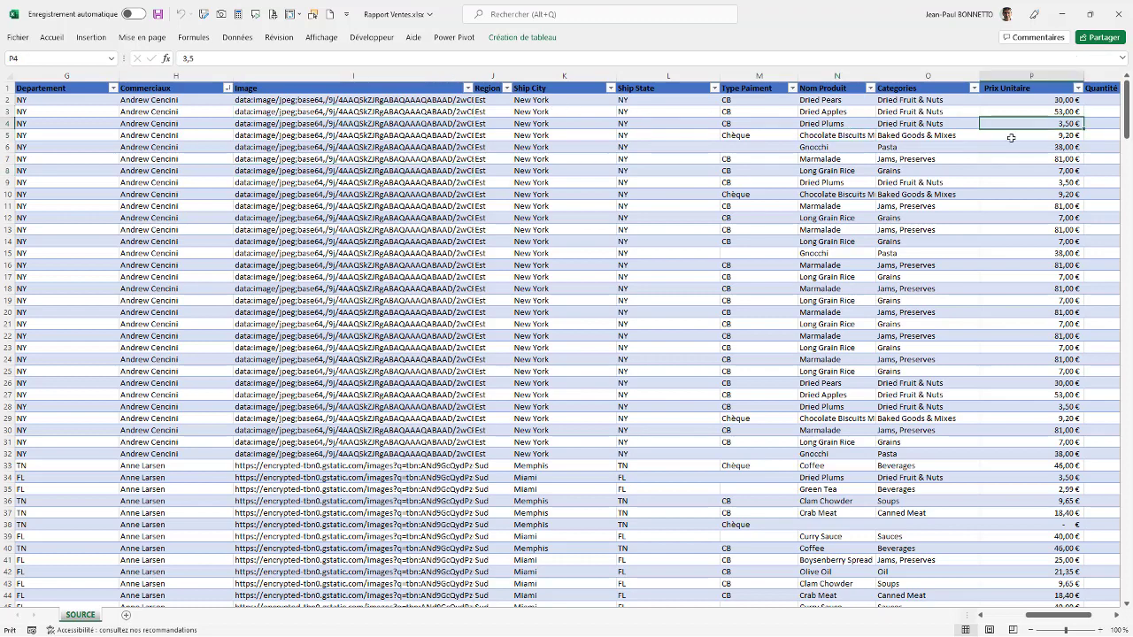
drag(1030, 615, 1041, 615)
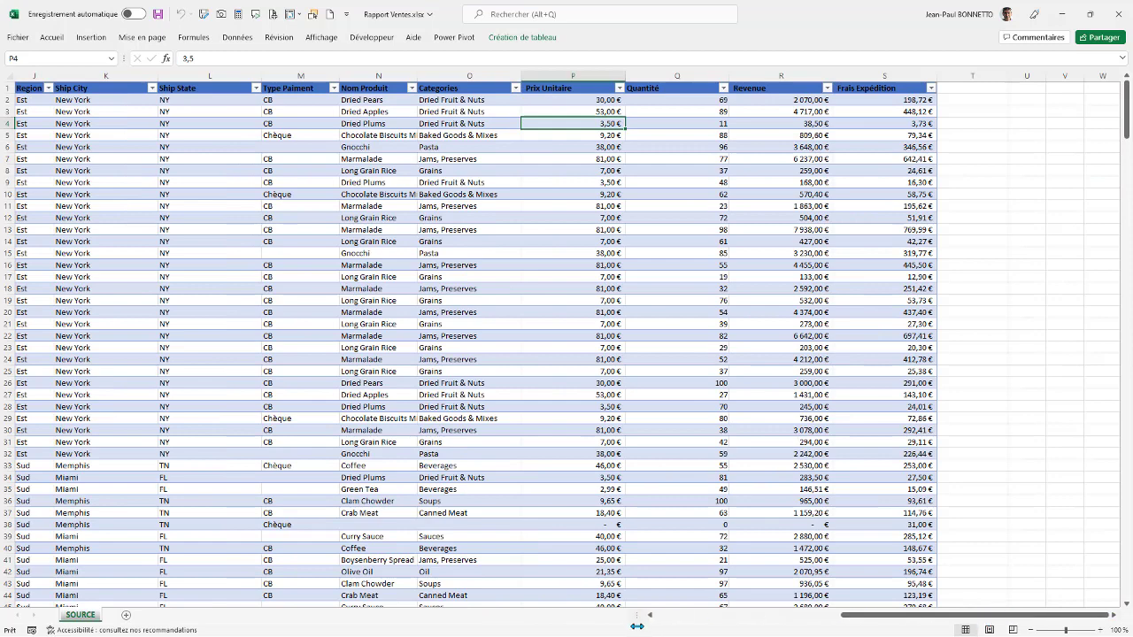
click(1117, 13)
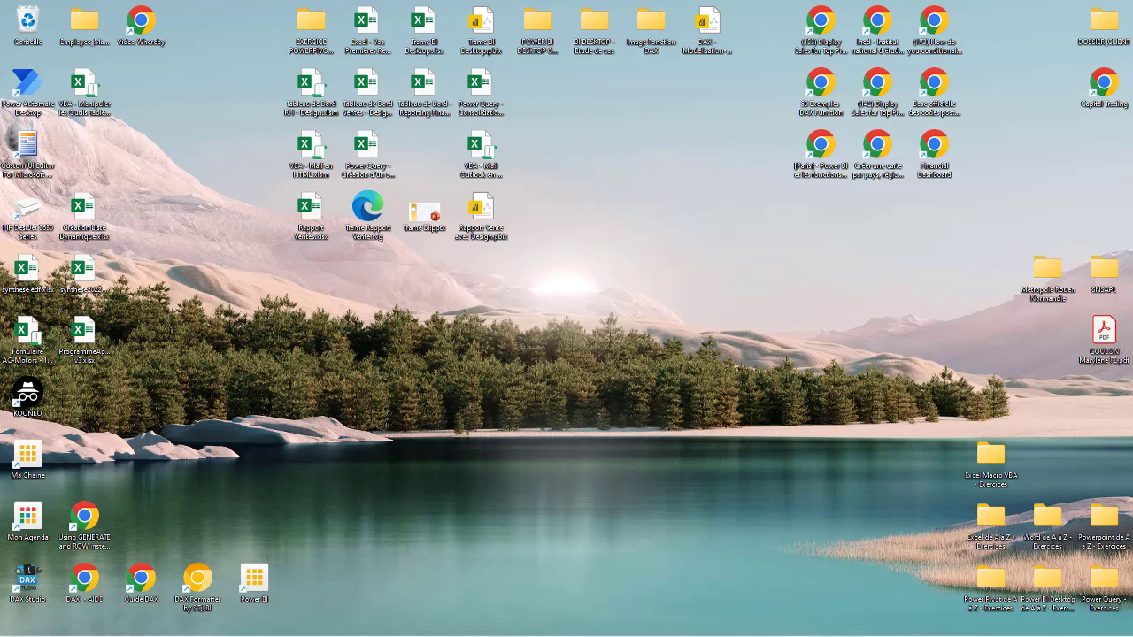
drag(700, 385, 523, 276)
drag(1132, 215, 127, 49)
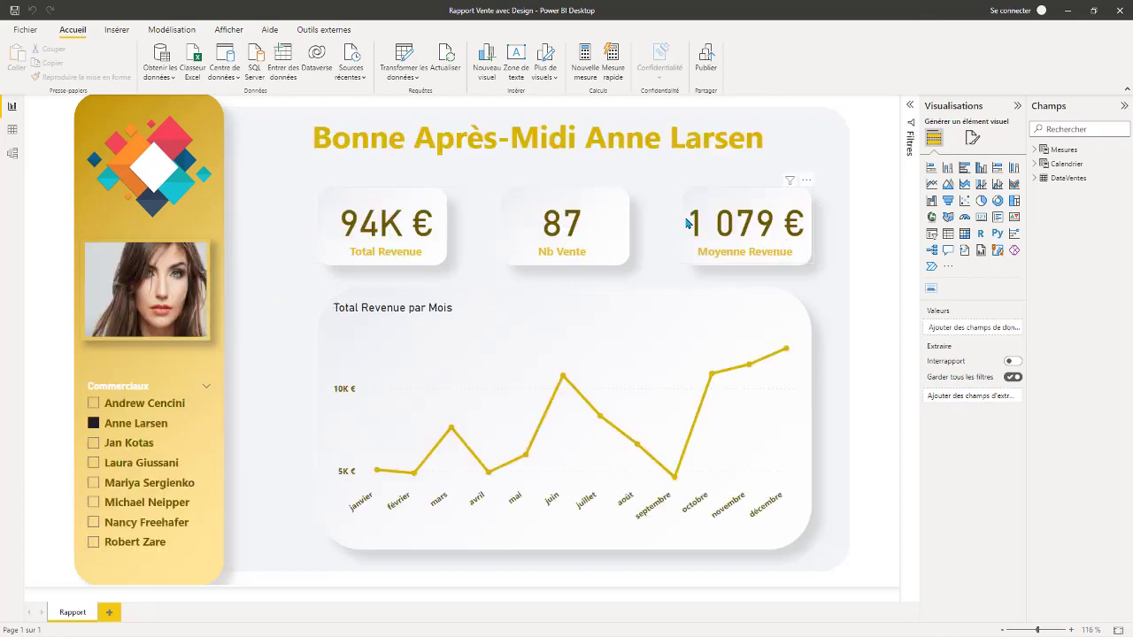
Collapse and restore the Visualisations pane in Power BI Desktop and dismiss the e-mail sign-in request.
click(1017, 106)
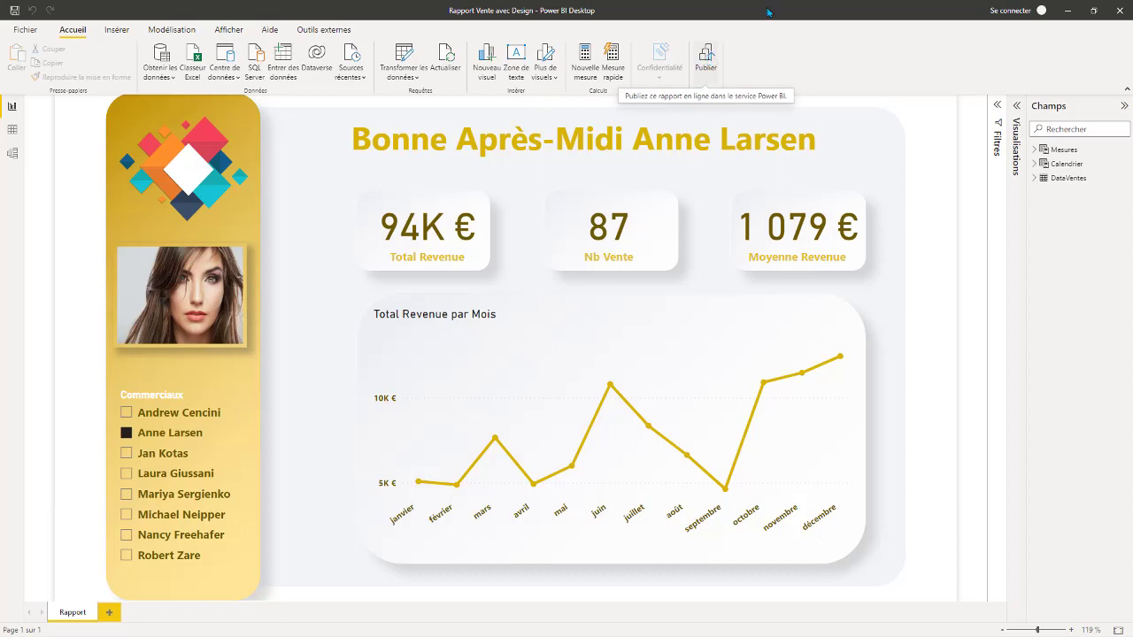
click(1018, 106)
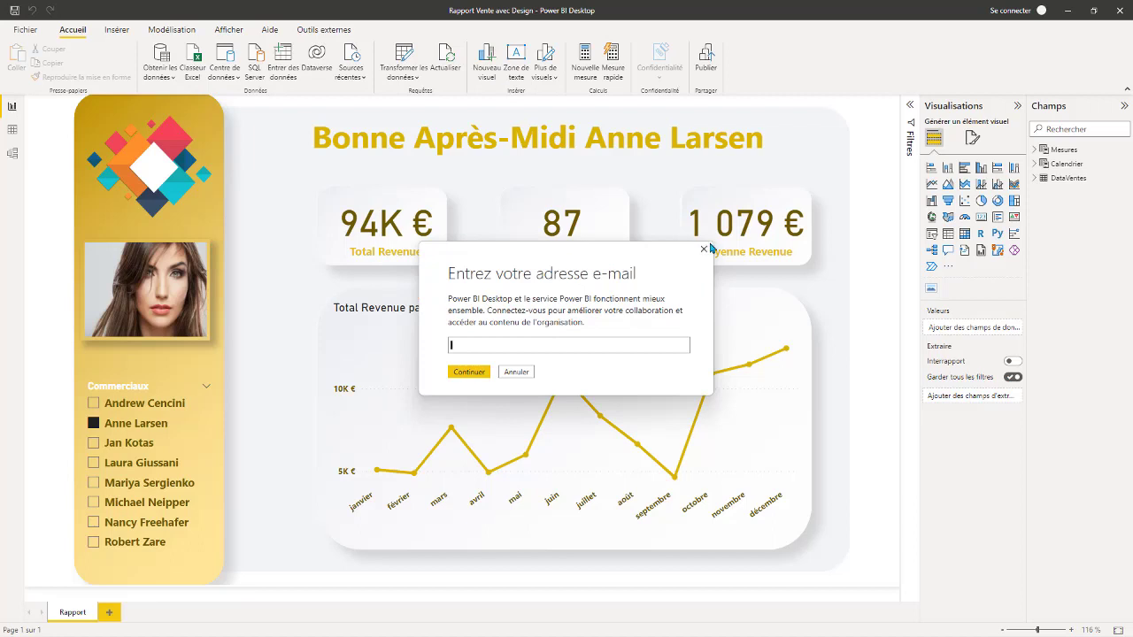
click(704, 251)
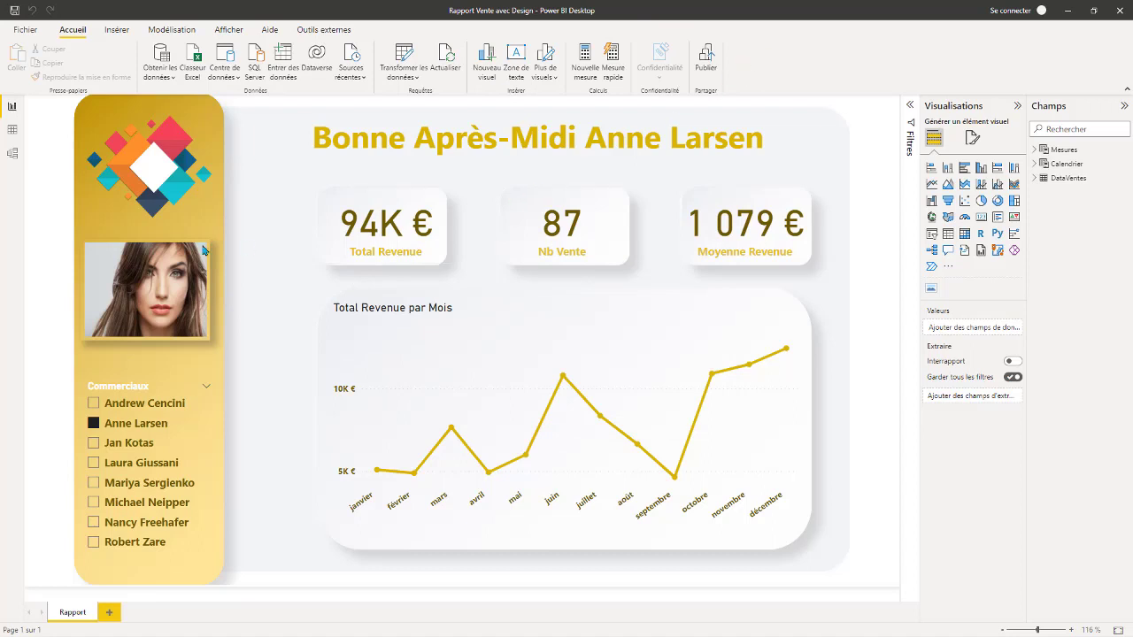
Switch the report to its data view and examine the columns of the DataVentes table.
click(13, 129)
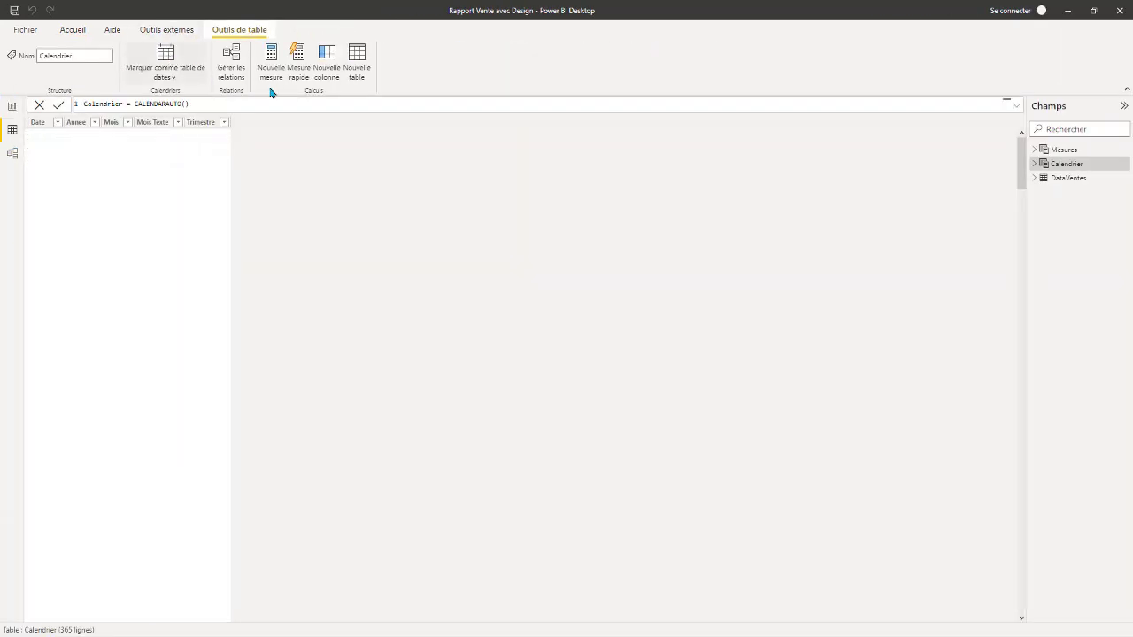
click(1069, 181)
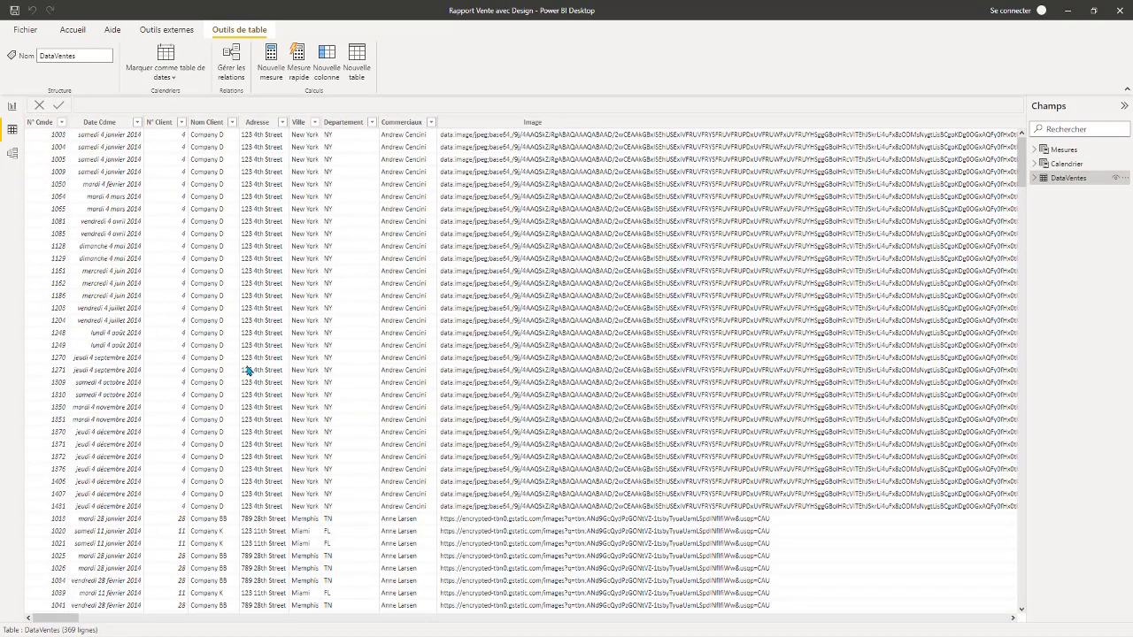
drag(74, 619, 1, 584)
Display the Calendrier table and select its entire CALENDARAUTO formula for inspection.
click(1066, 164)
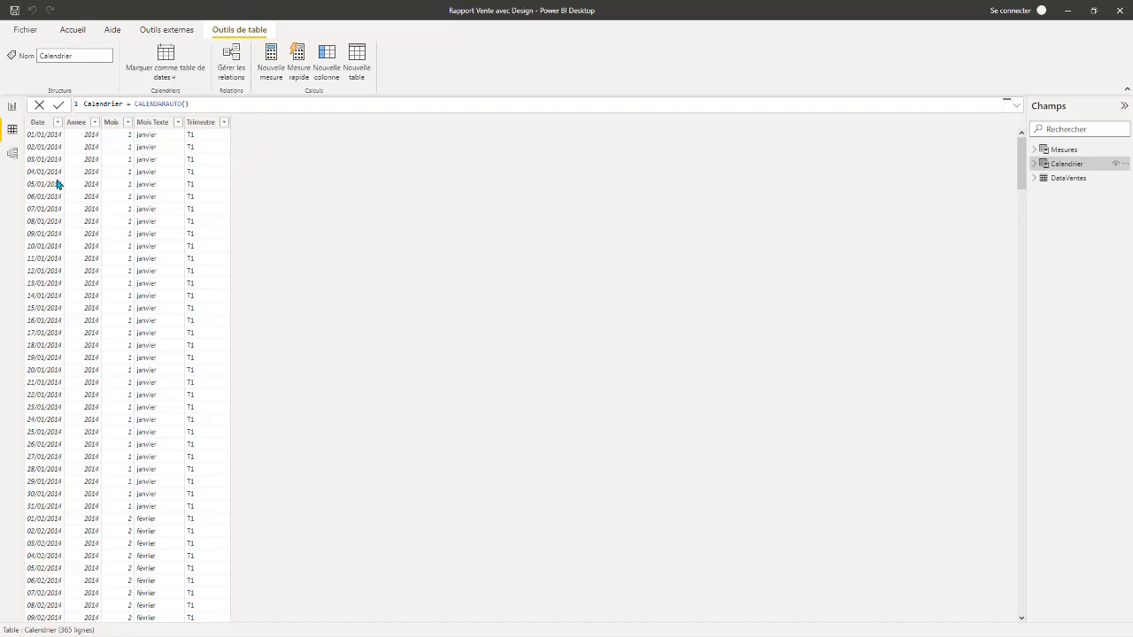
click(210, 104)
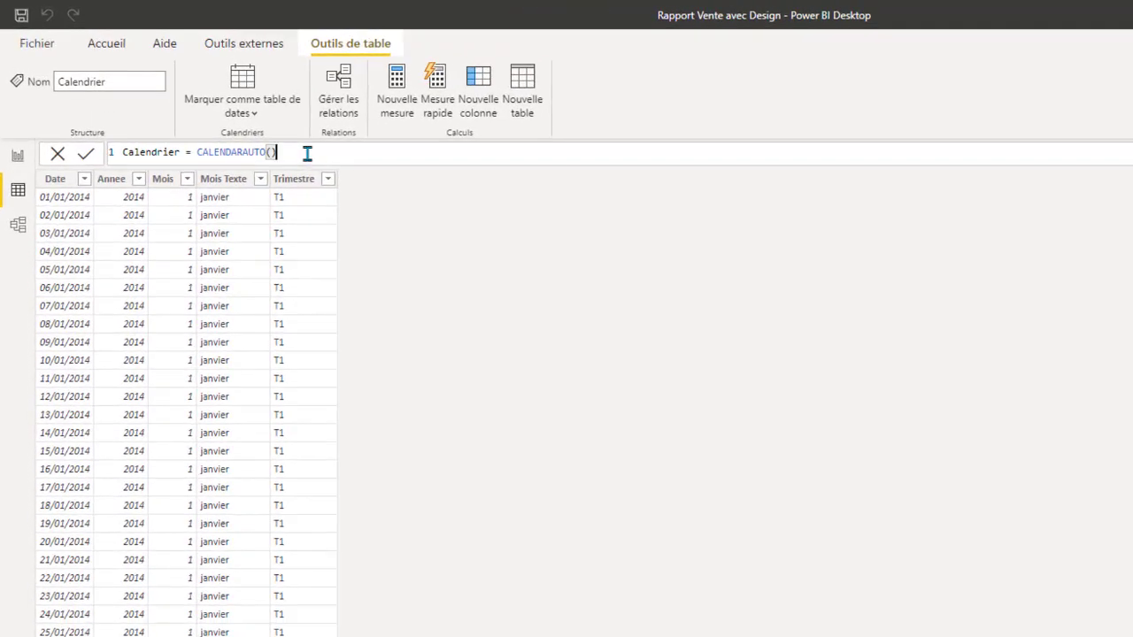
key(ctrl+a)
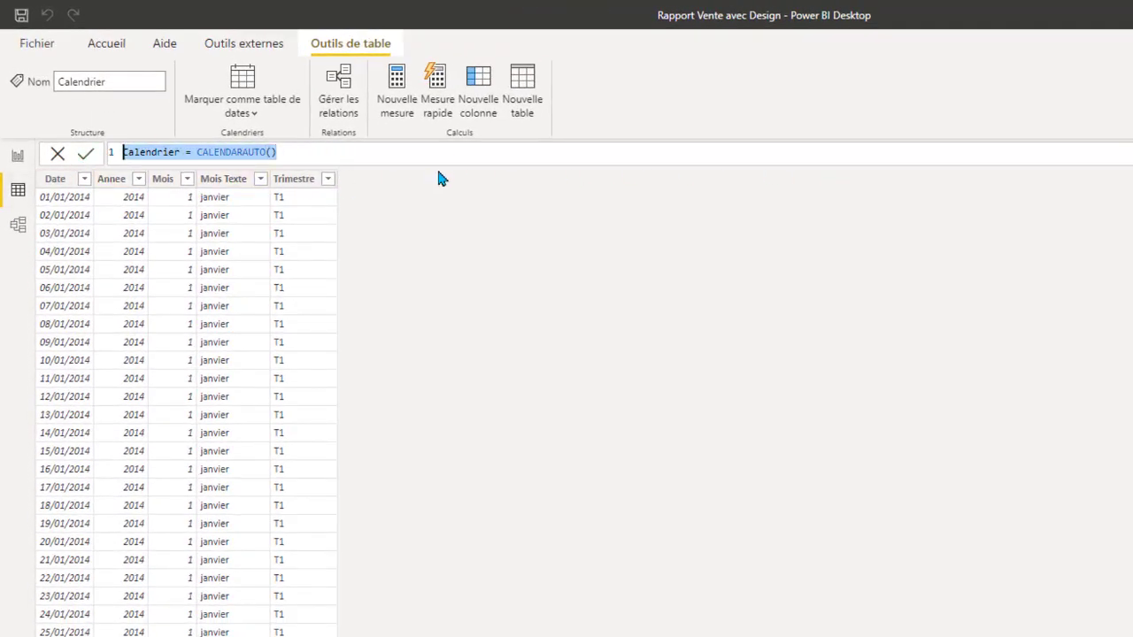
Enlarge the Calendrier table's CALENDARAUTO formula for reading and return to the DataVentes table.
scroll(438, 156, up, 5)
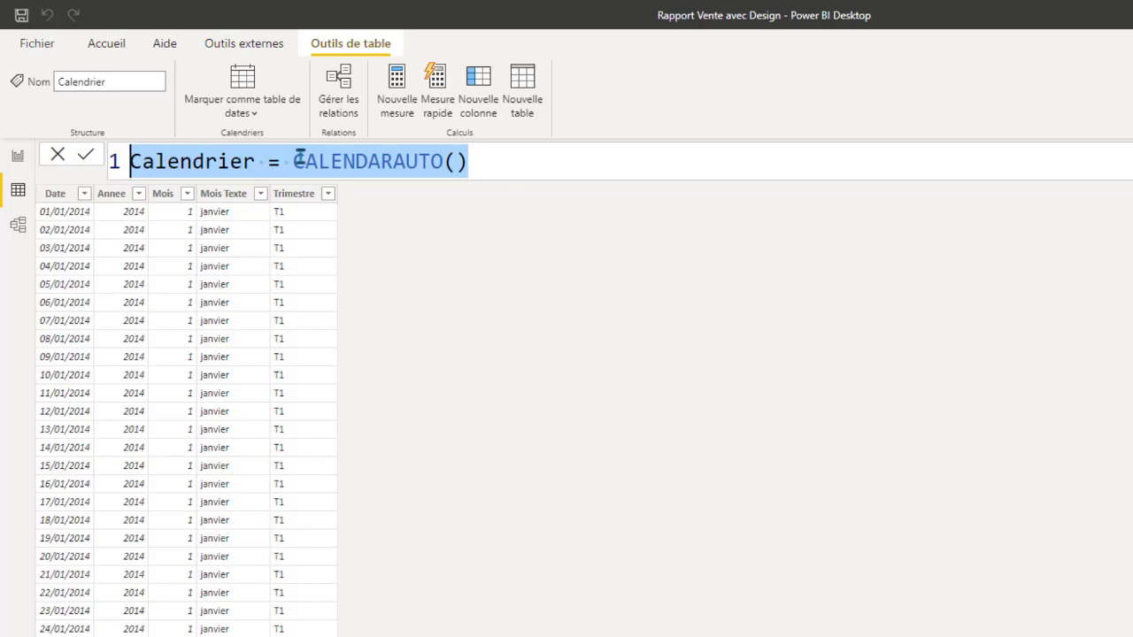
click(518, 161)
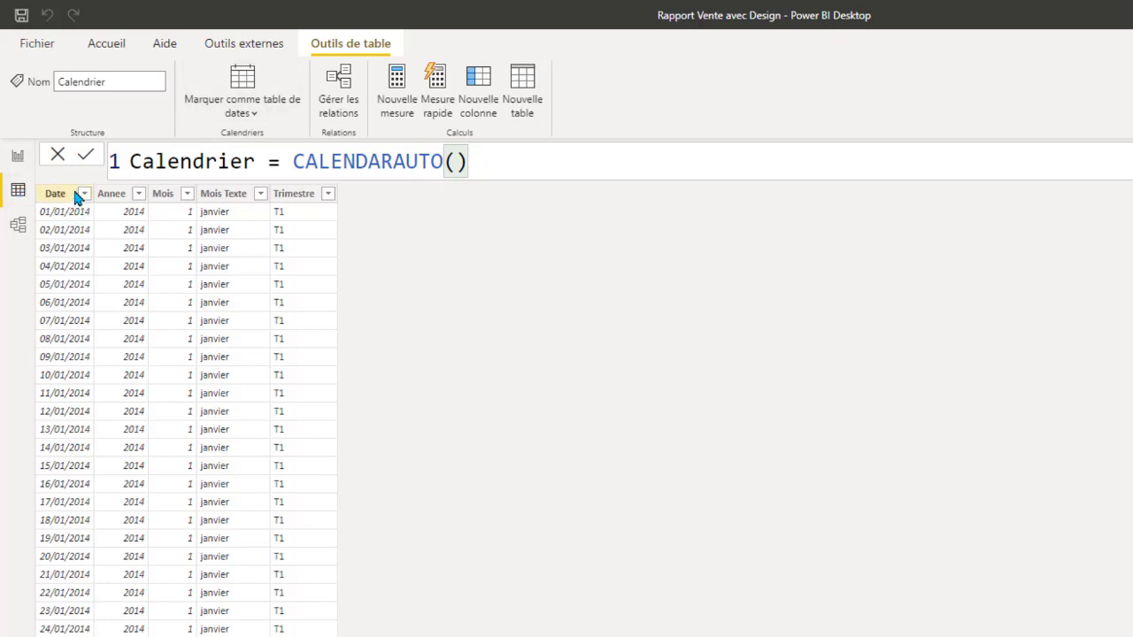
click(22, 196)
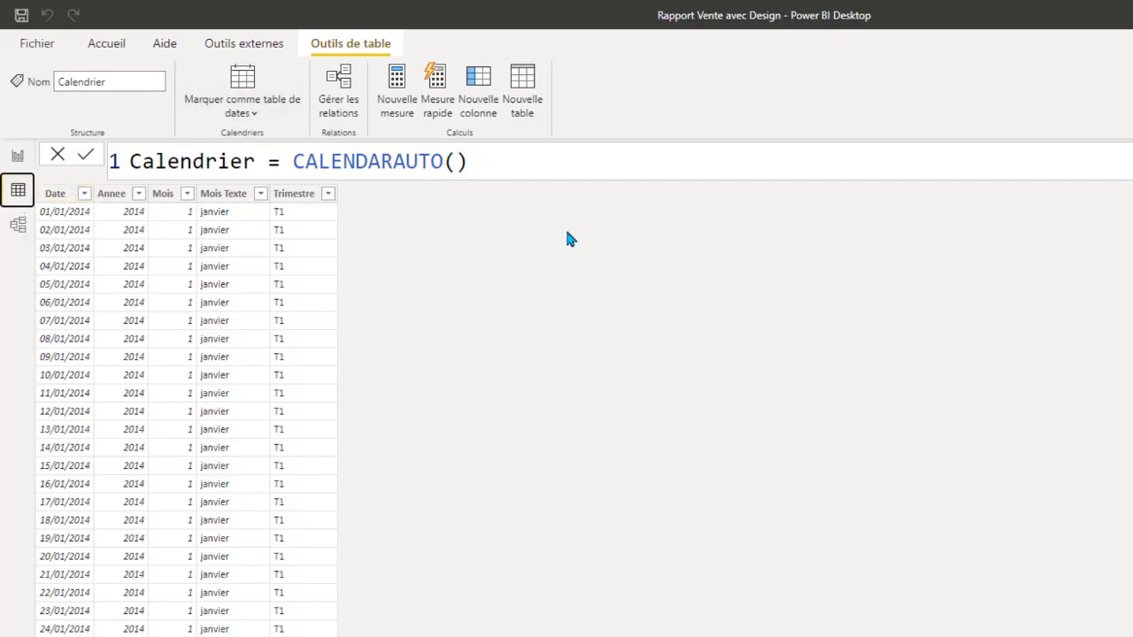
click(1132, 310)
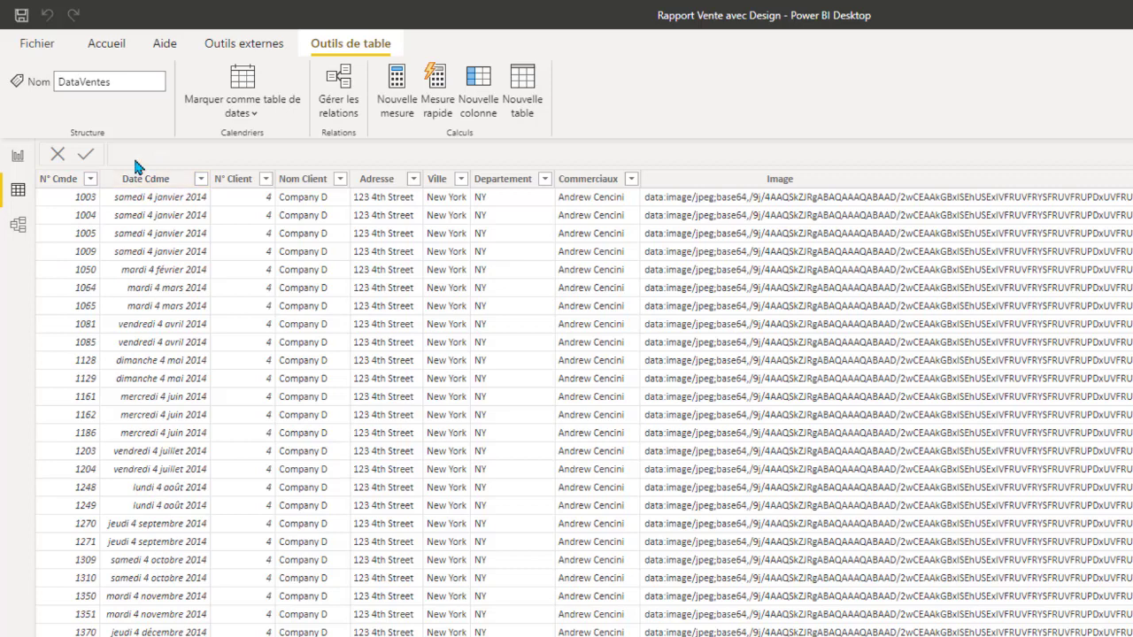
In the model view, move the Calendrier table farther from DataVentes and enlarge the Mesures table to show its full field list.
click(17, 189)
click(19, 227)
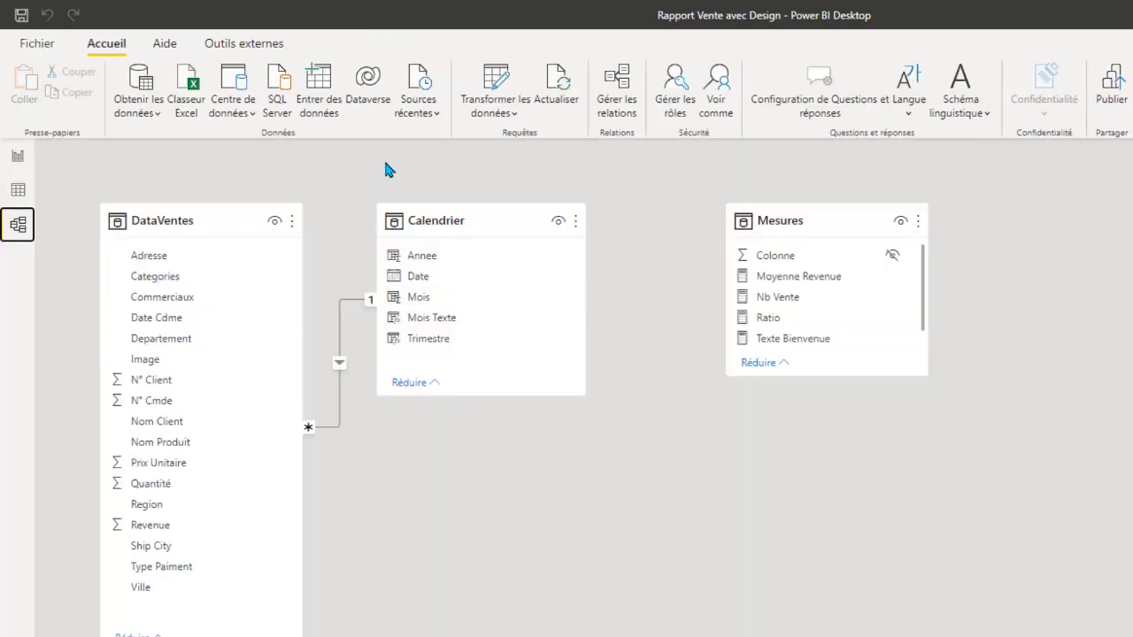
click(149, 220)
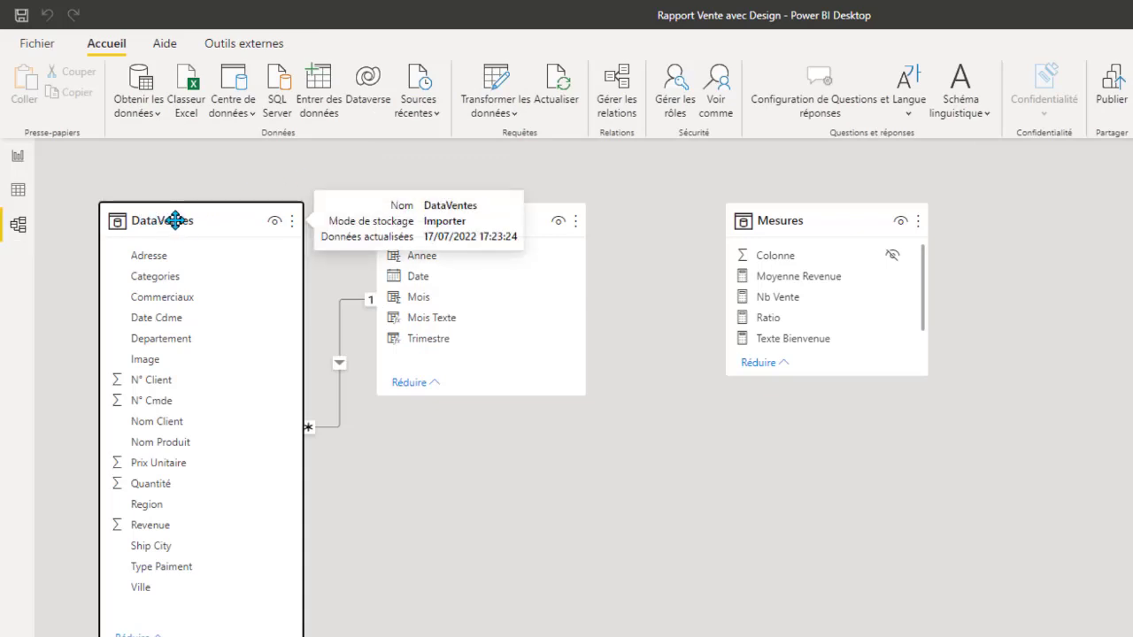
drag(538, 214, 576, 208)
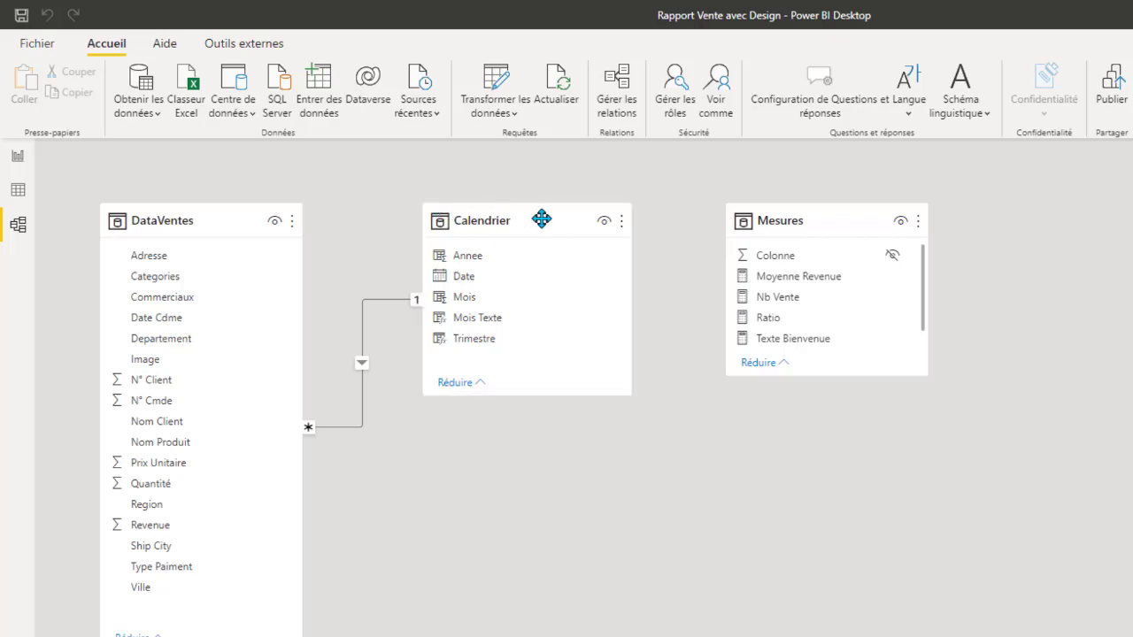
click(835, 218)
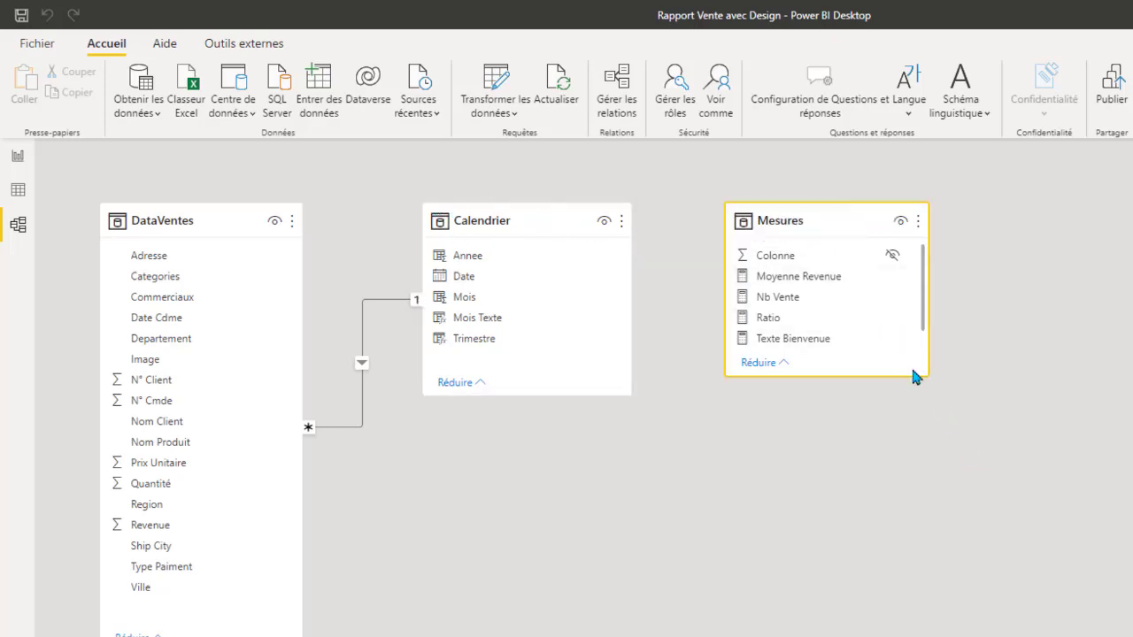
drag(926, 378, 952, 420)
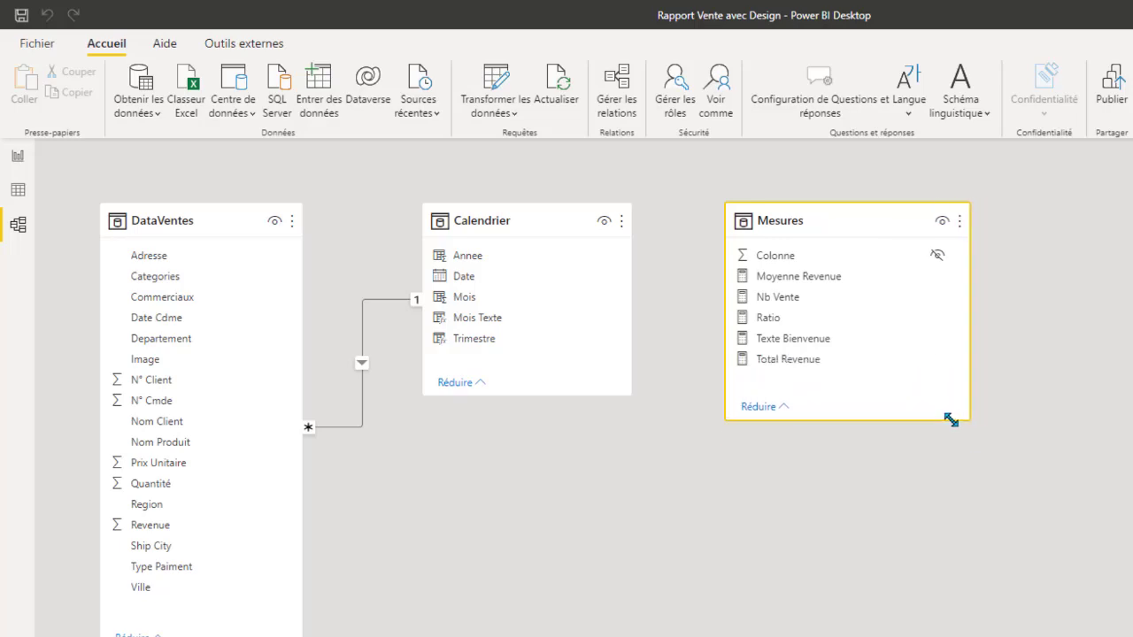
Return to the report view and expand the Mesures table to list its measures.
click(18, 155)
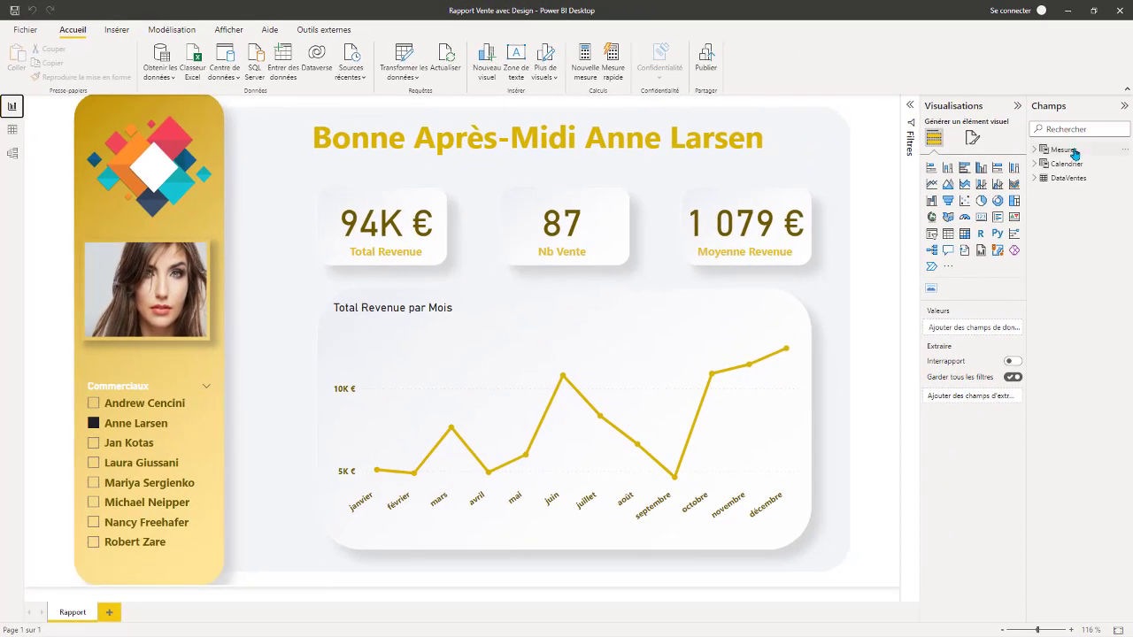
click(1055, 150)
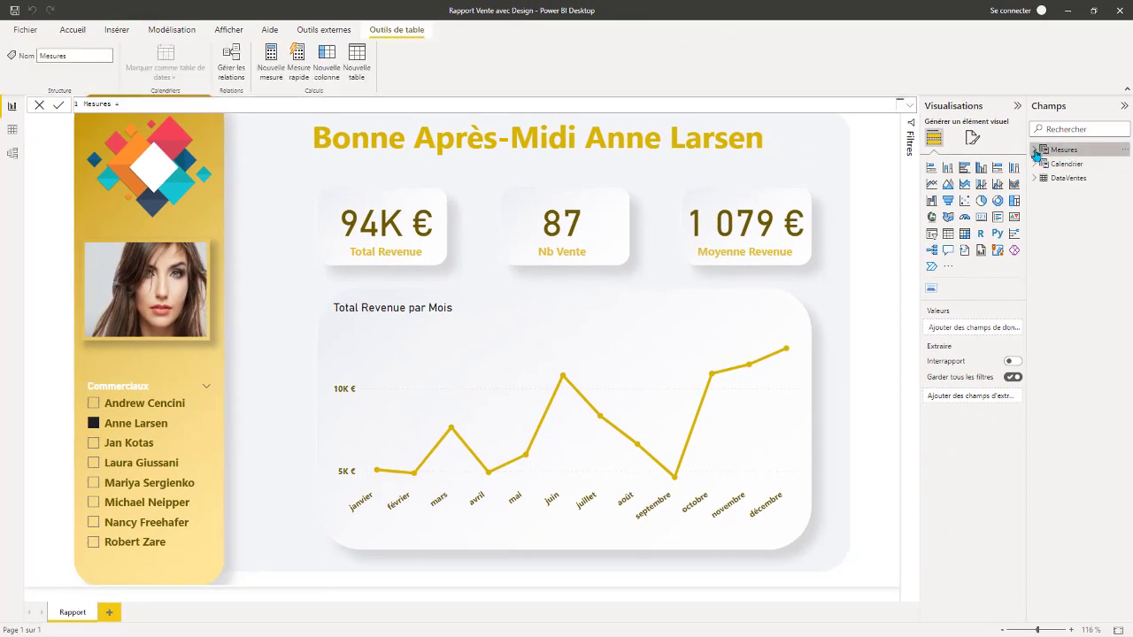
click(1035, 151)
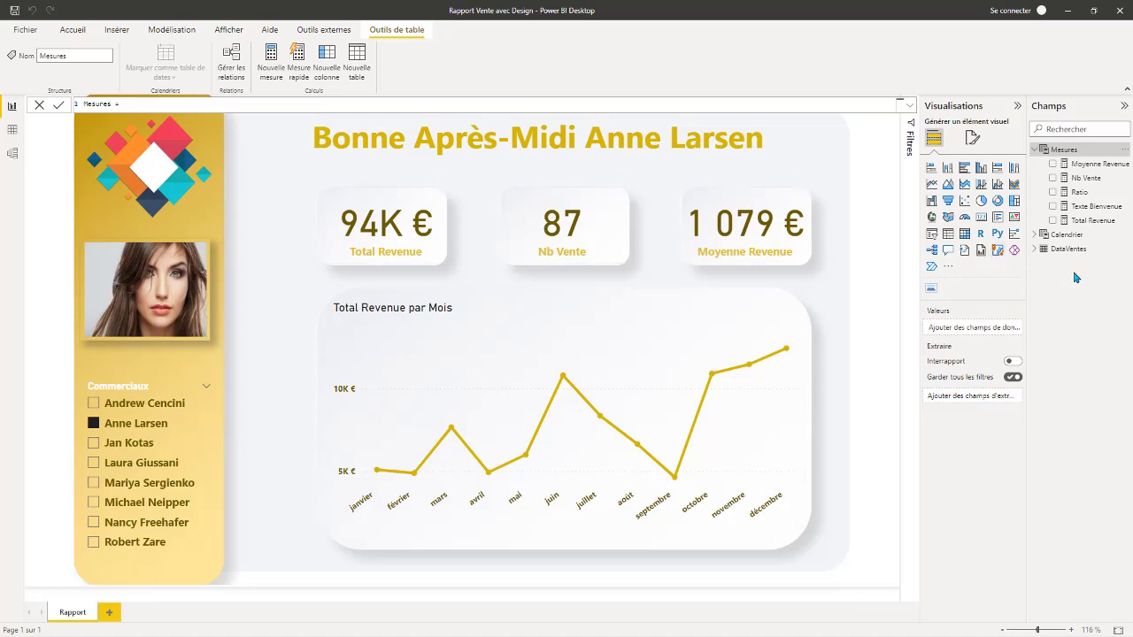
Display the Total Revenue measure in an enlarged formula editor and examine its name and SUM expression.
click(1095, 220)
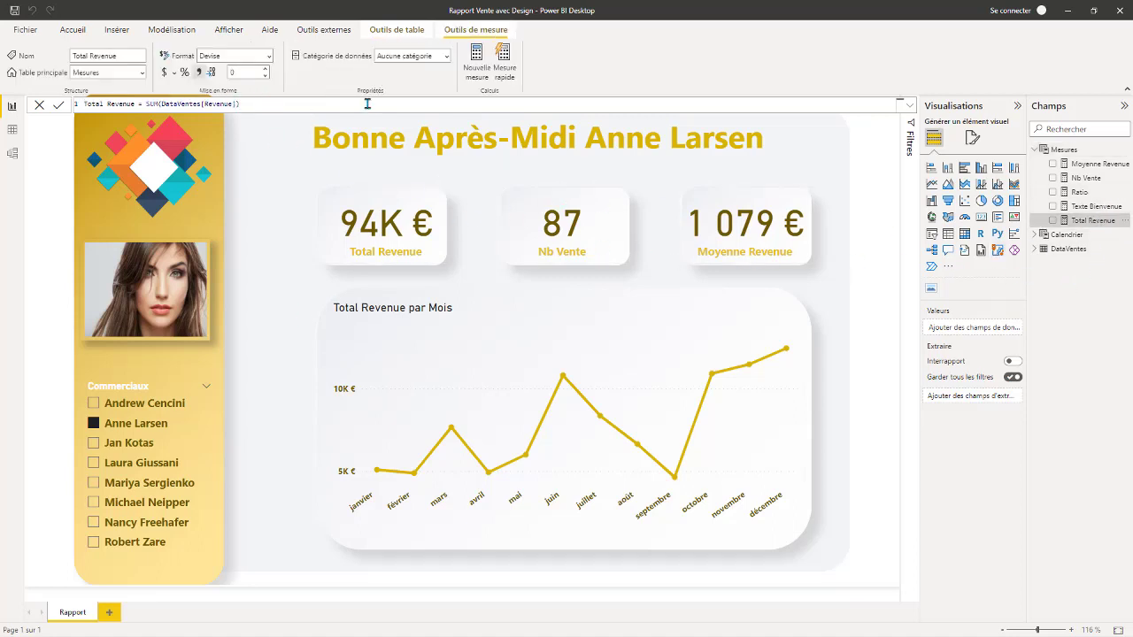
click(909, 104)
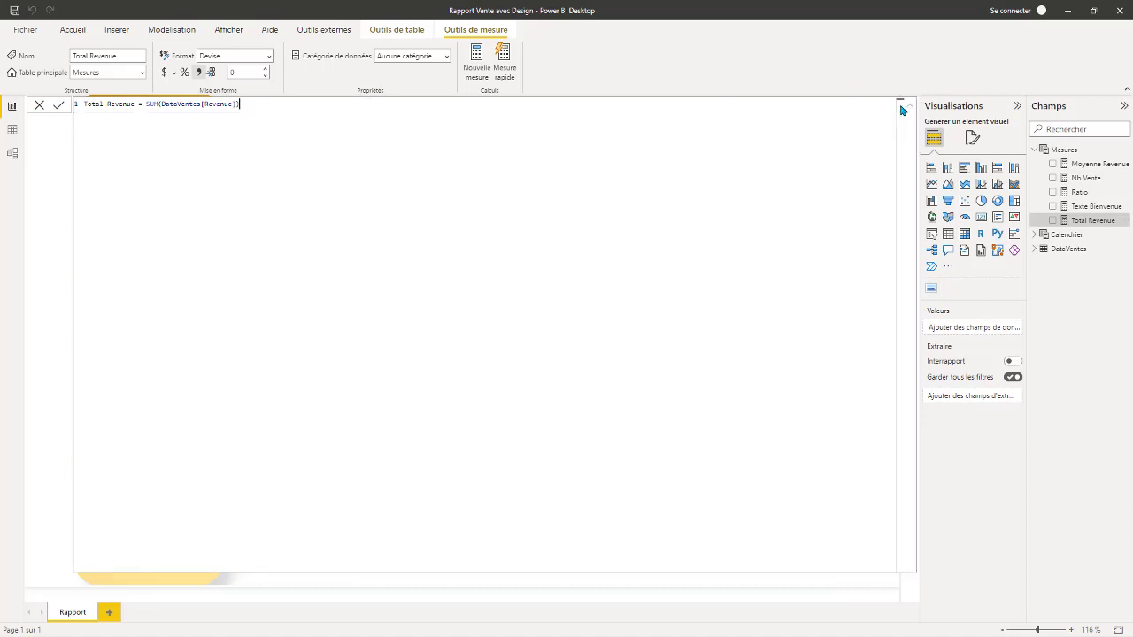
ctrl+scroll(359, 142, up, 6)
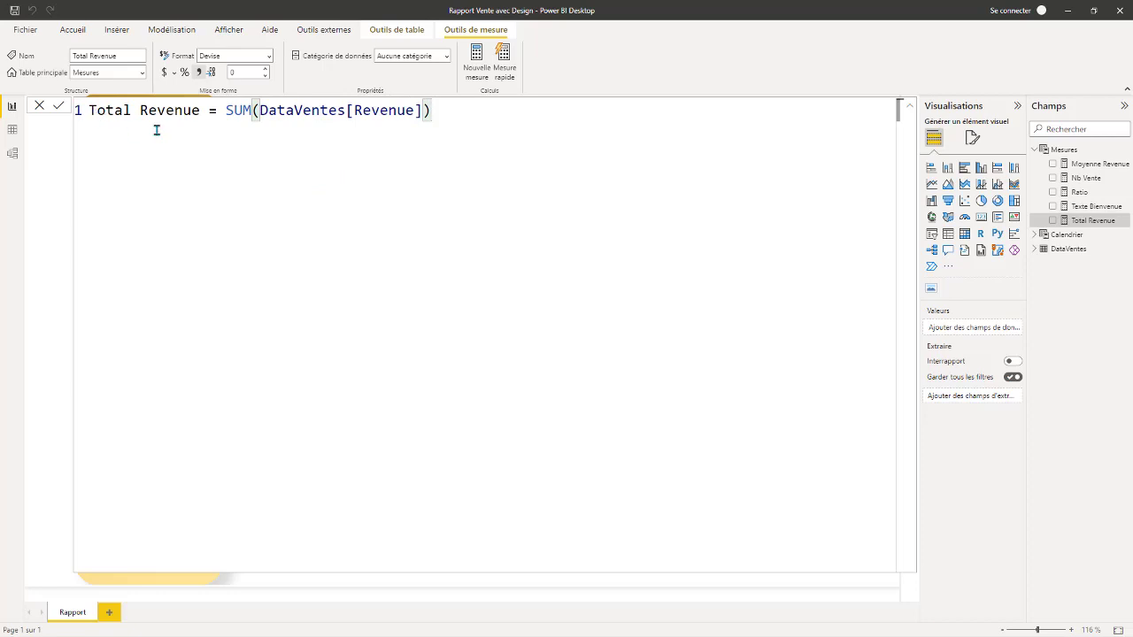
click(201, 106)
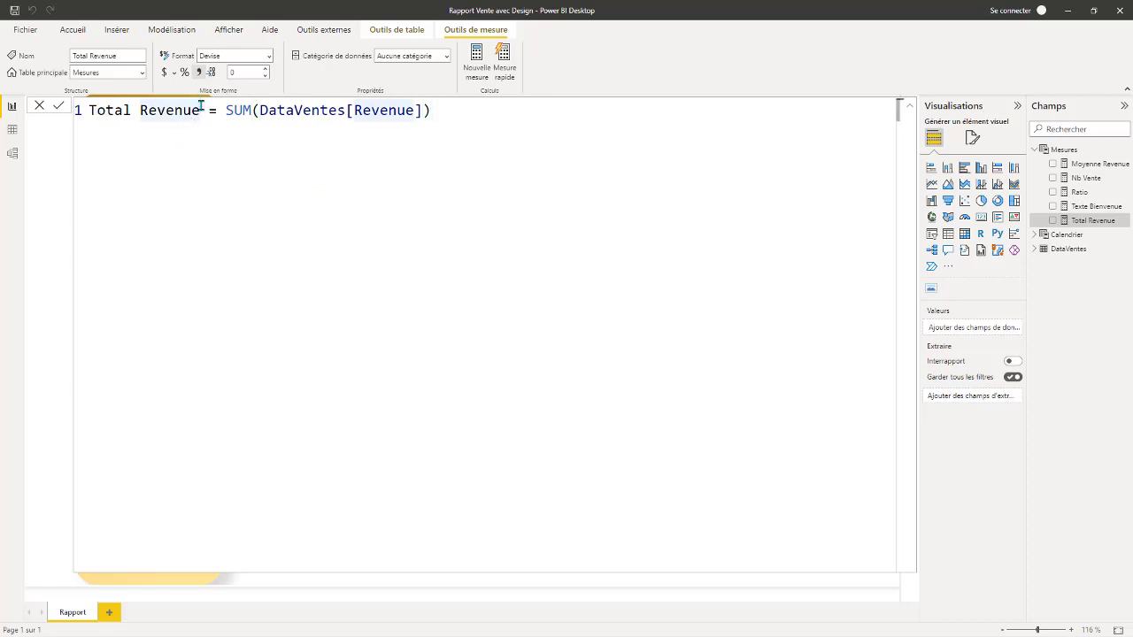
click(227, 111)
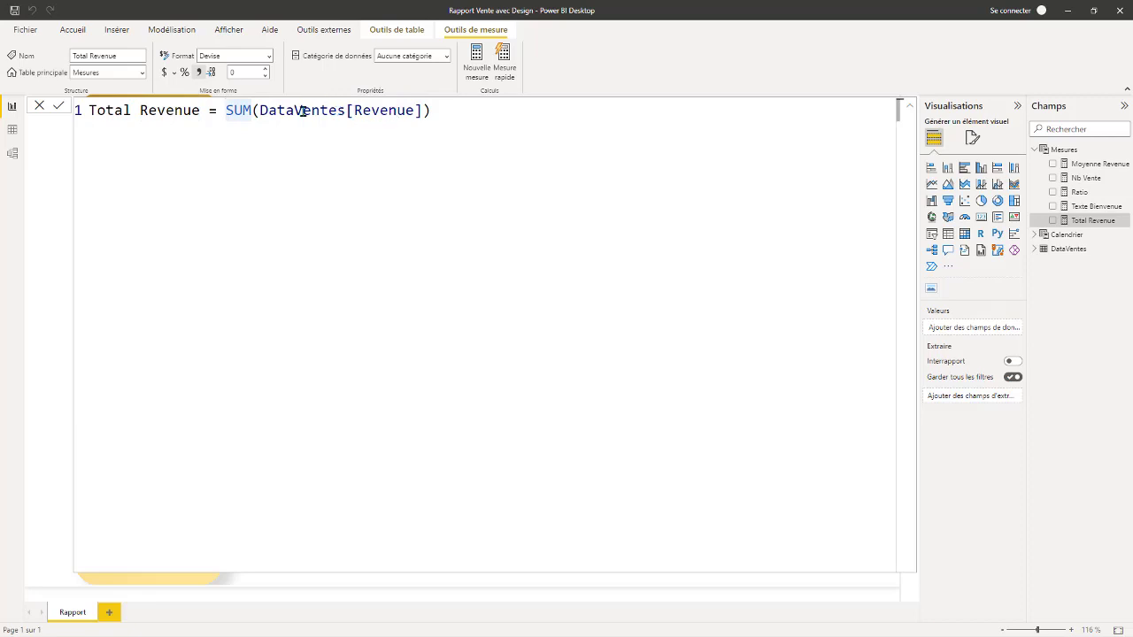
click(454, 113)
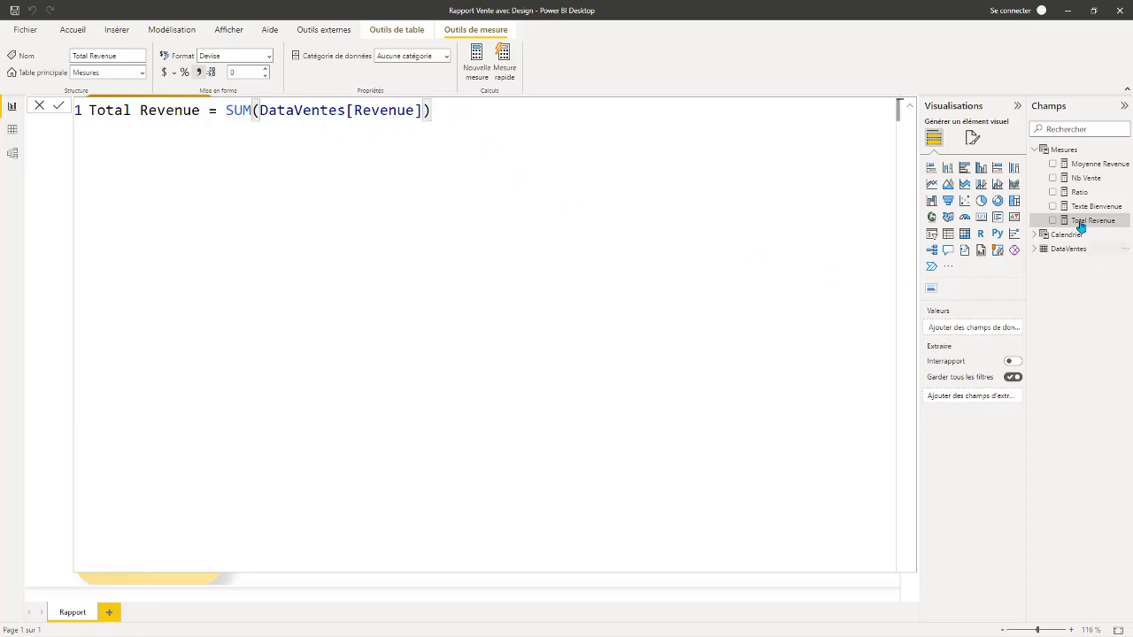
Examine the formulas of the Nb Vente, Moyenne Revenue and Ratio measures one after another.
click(1085, 178)
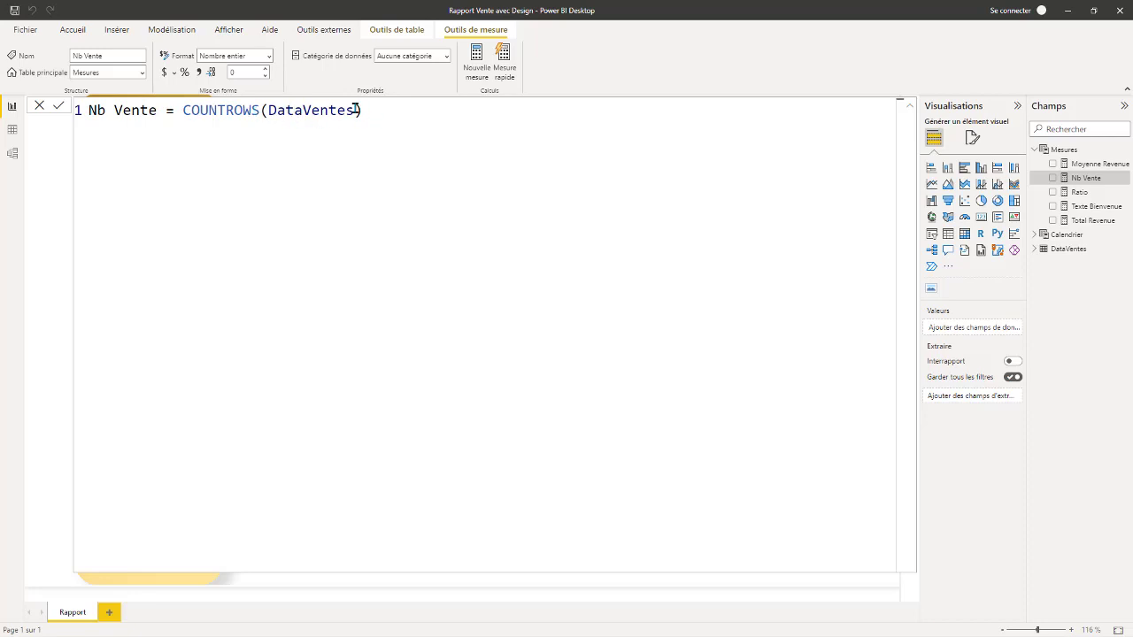
click(1091, 166)
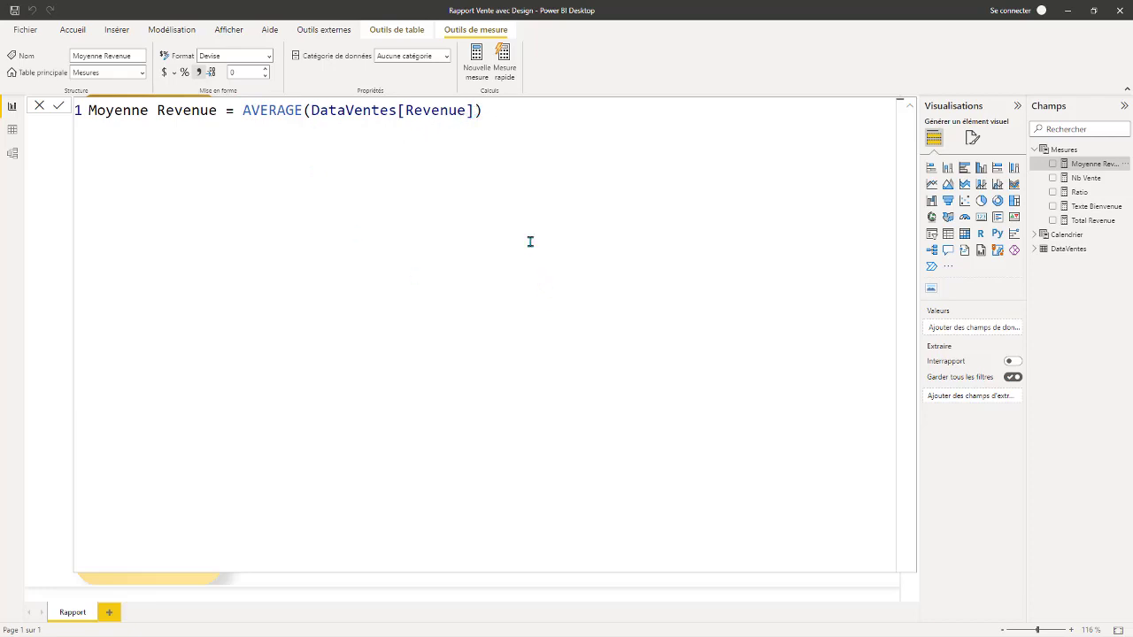
click(1079, 194)
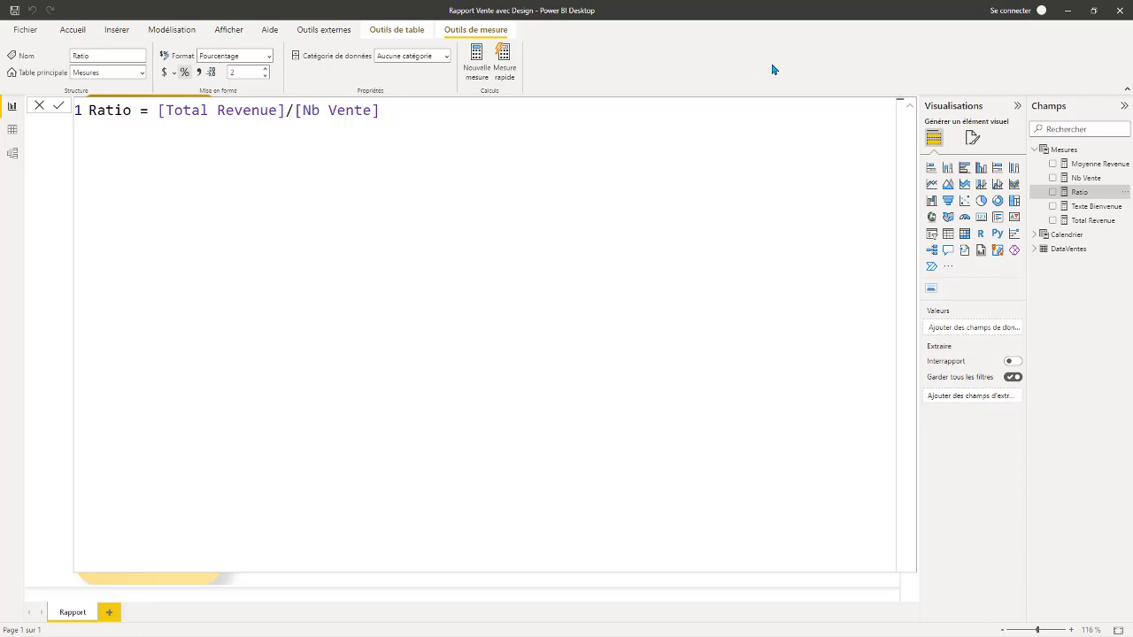
Display the complete multi-line formula of the Texte Bienvenue measure in larger text.
click(908, 107)
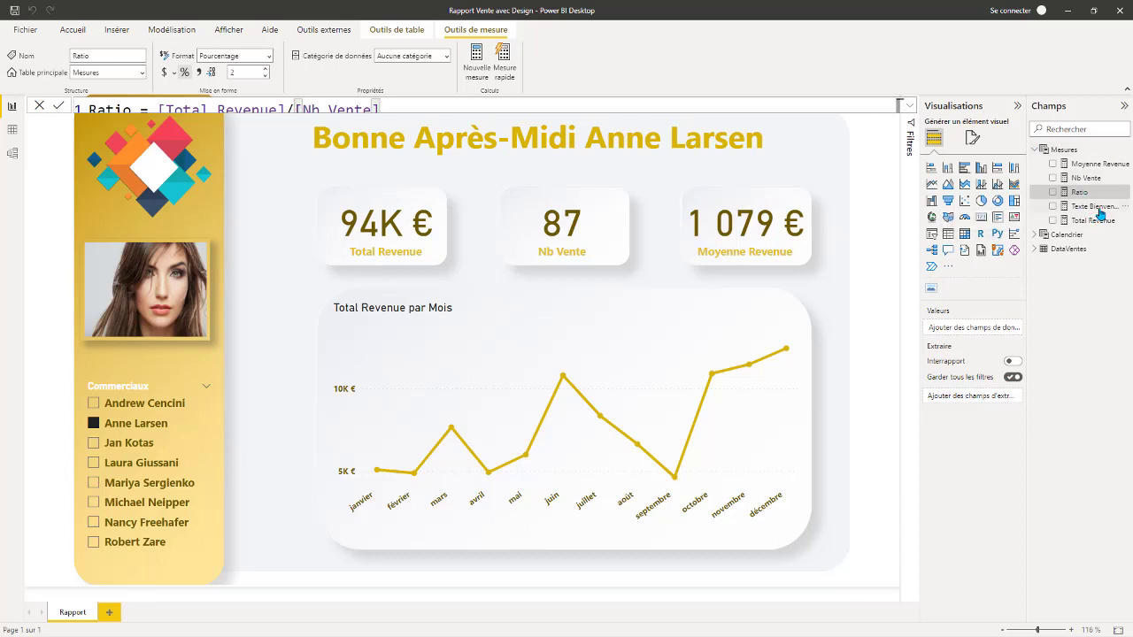
click(908, 107)
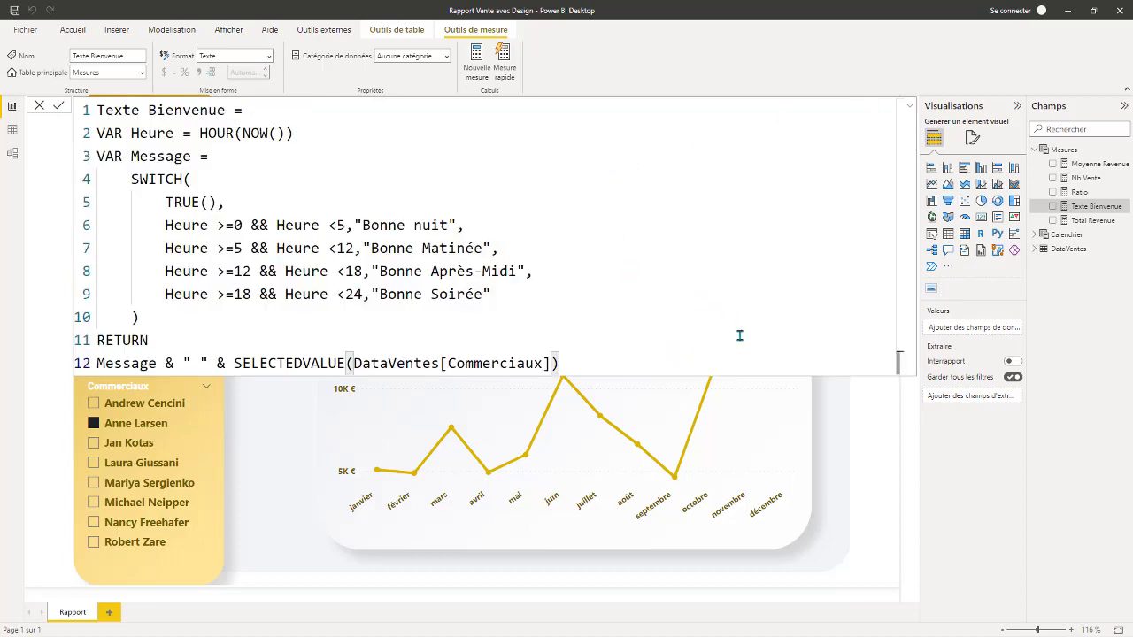
ctrl+scroll(733, 312, up, 3)
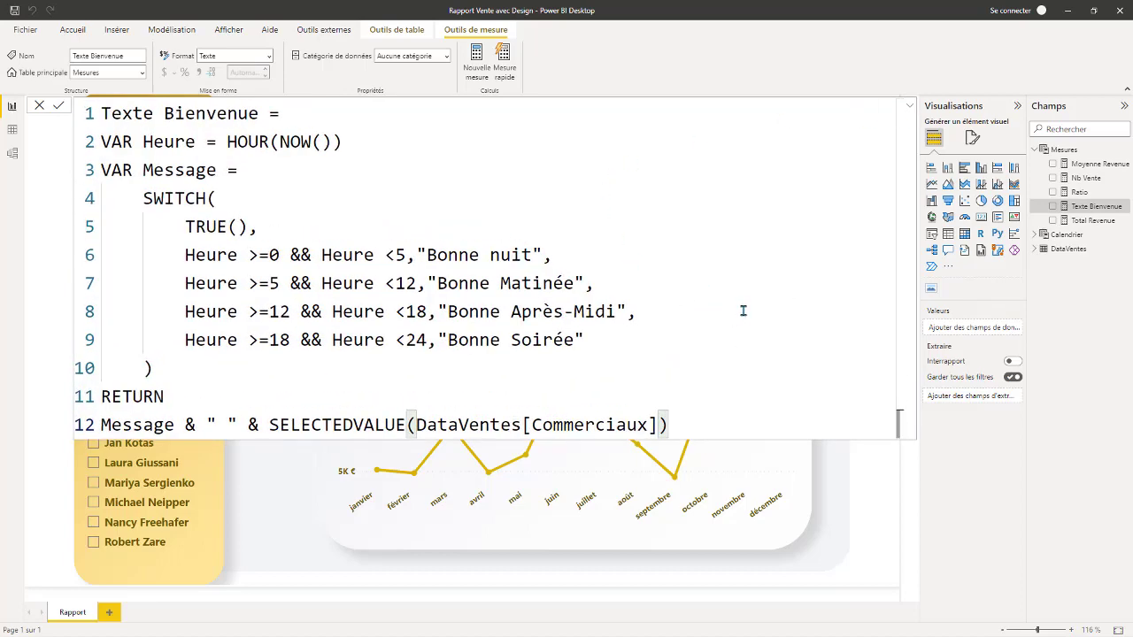
click(743, 311)
click(799, 392)
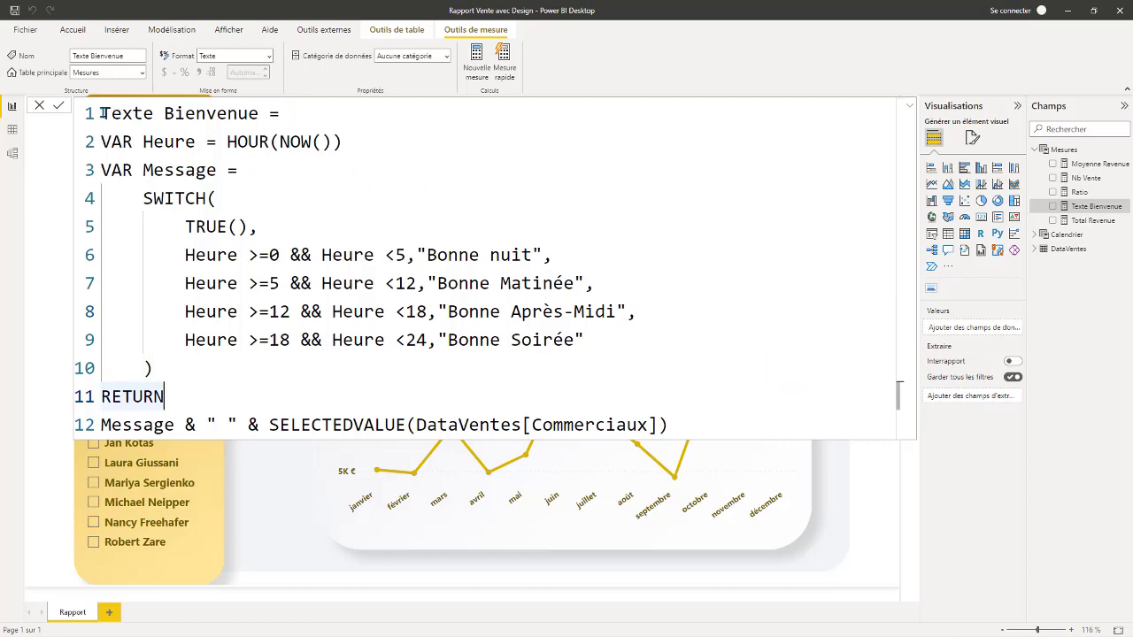
Examine the Texte Bienvenue measure's name and its Heure variable, highlighting the HOUR and NOW functions.
drag(102, 113, 255, 113)
click(122, 142)
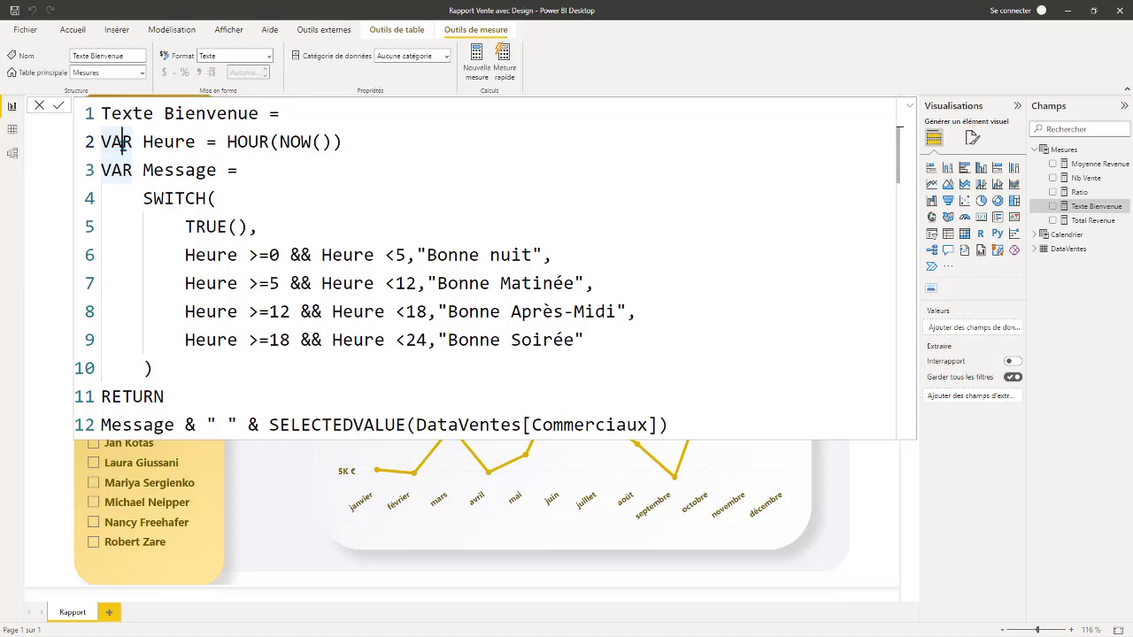
click(163, 142)
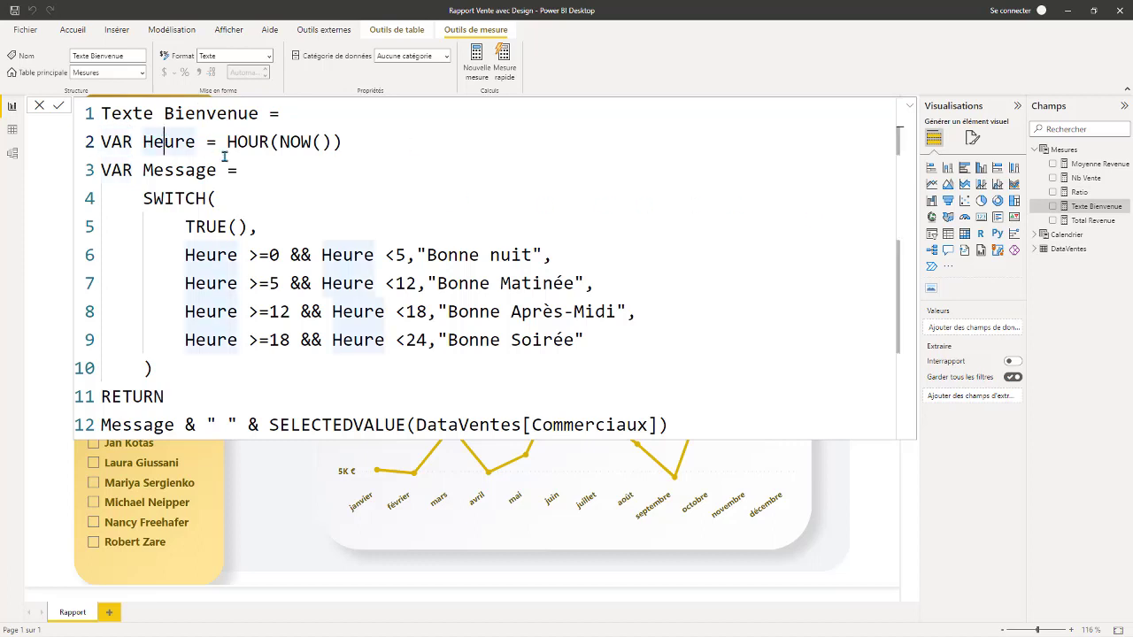
click(365, 143)
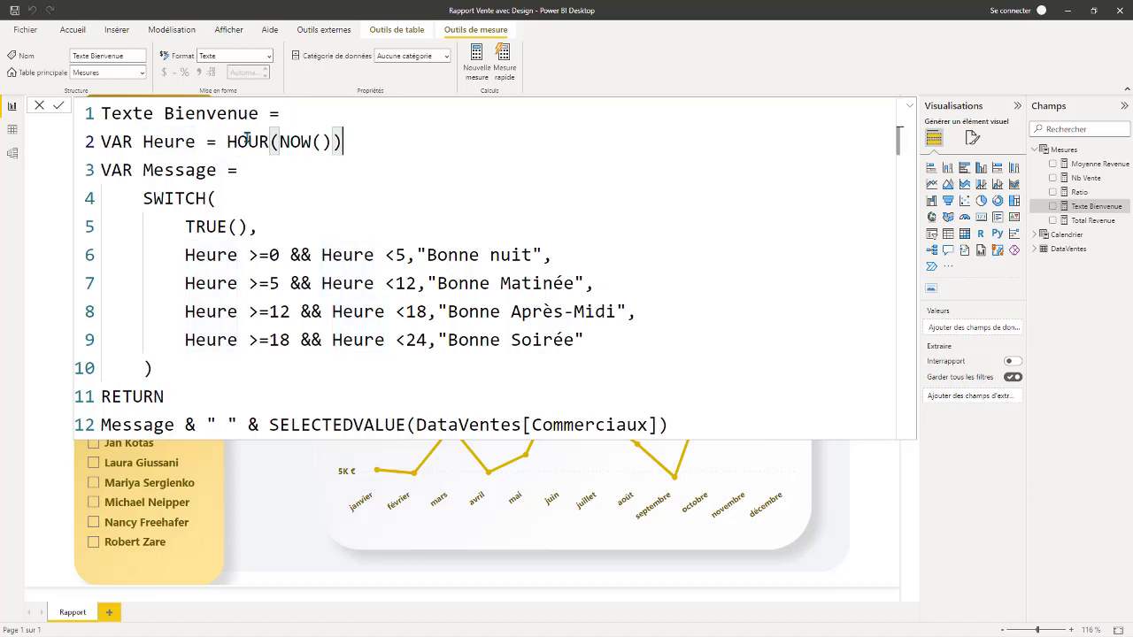
drag(227, 142, 280, 141)
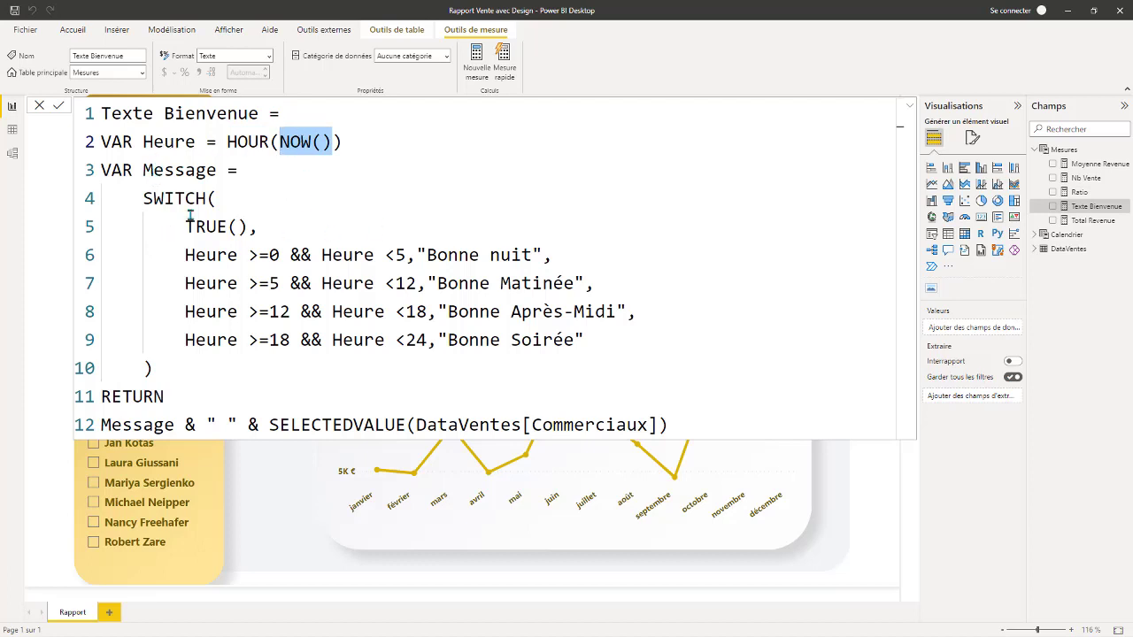
Examine the Message variable in the Texte Bienvenue measure, highlighting its name, the SWITCH function and the TRUE() argument.
drag(217, 170, 144, 170)
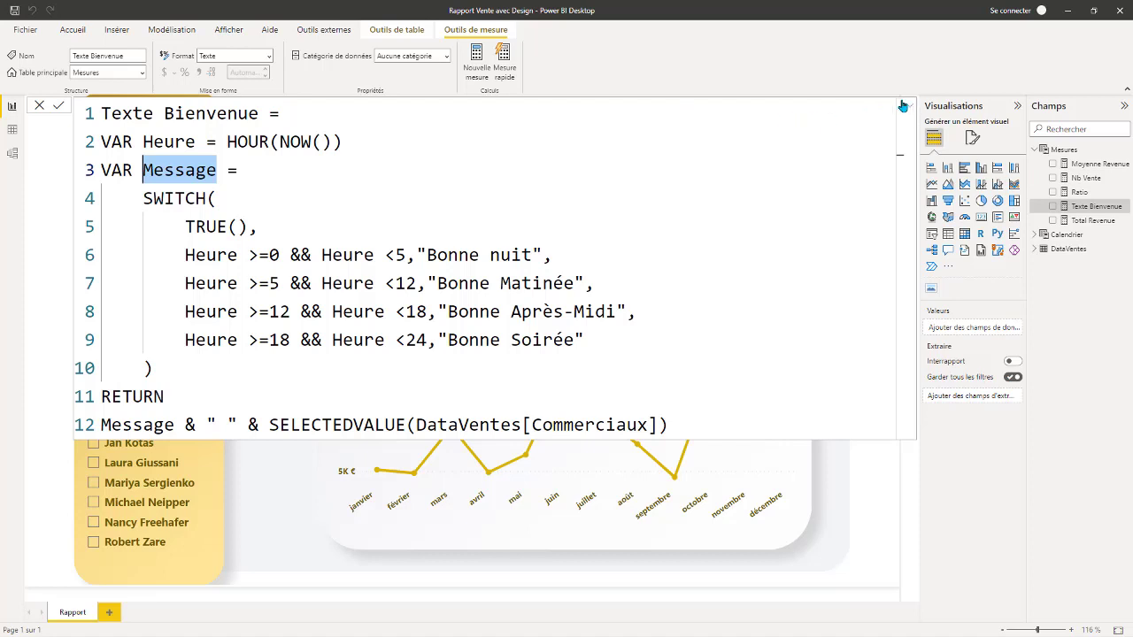
drag(143, 198, 229, 201)
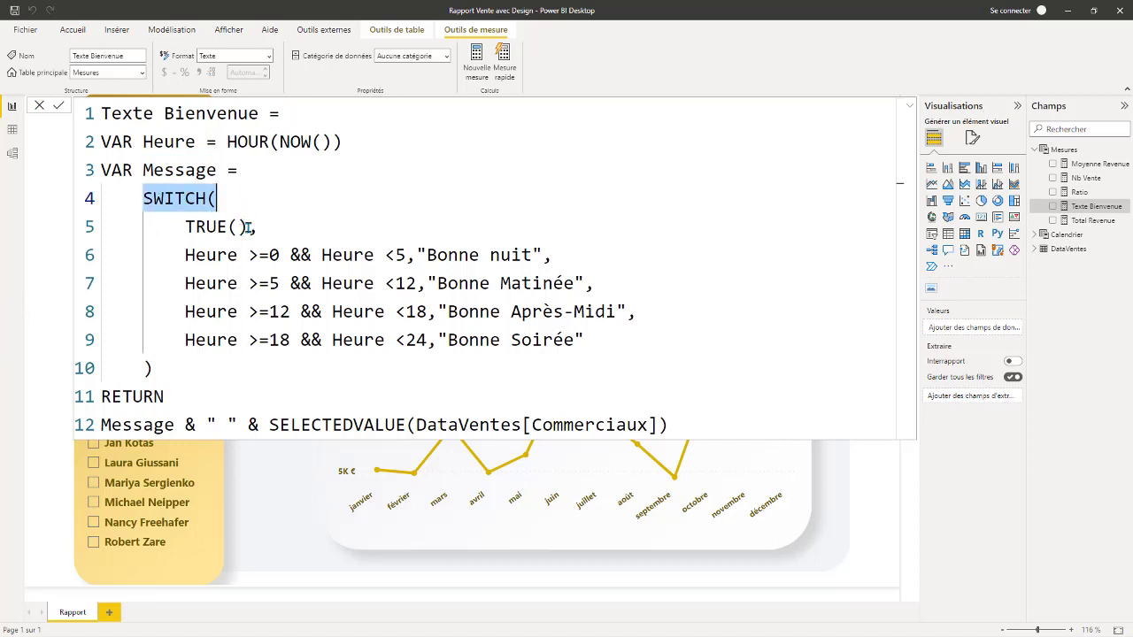
drag(249, 227, 205, 227)
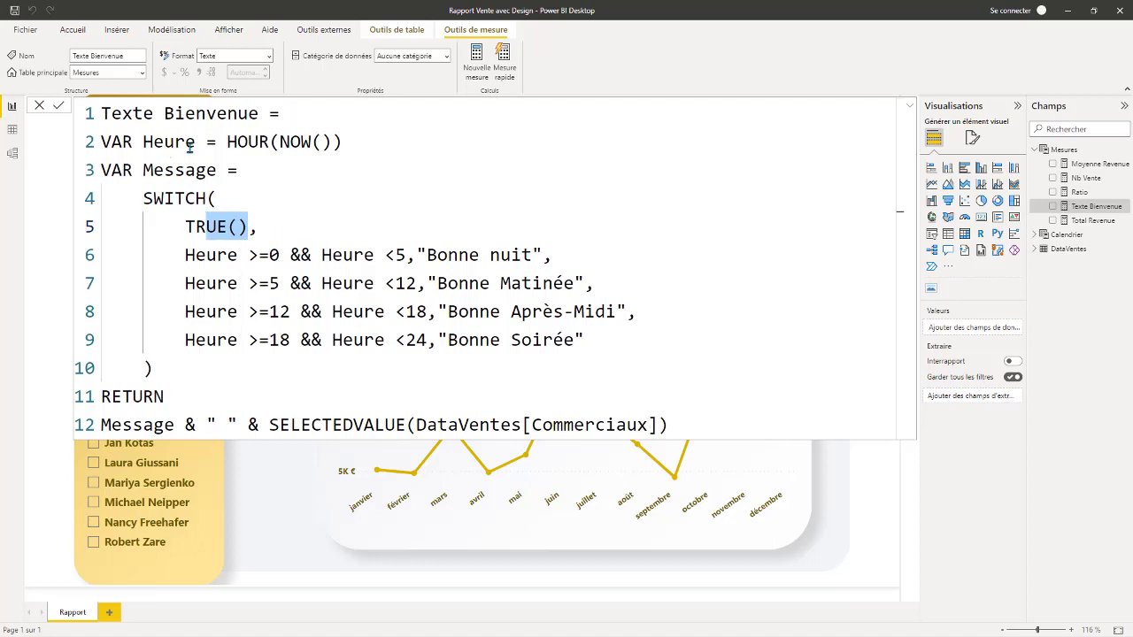
Examine the first SWITCH condition, covering hours from 0 to below 5, the && operator and the "Bonne nuit" text.
click(228, 255)
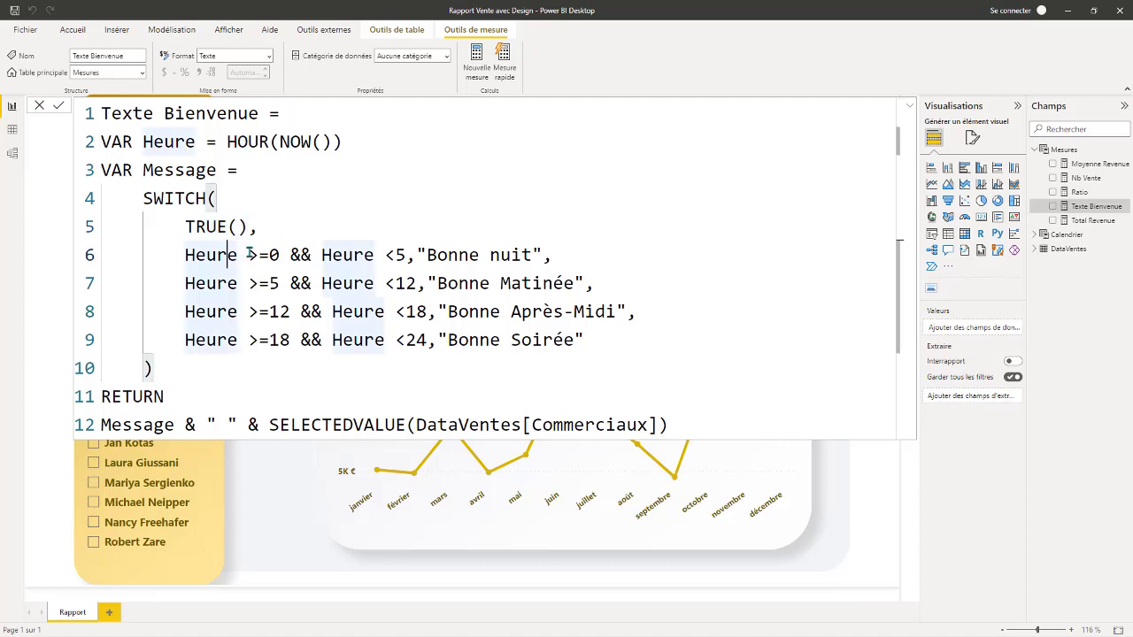
click(273, 254)
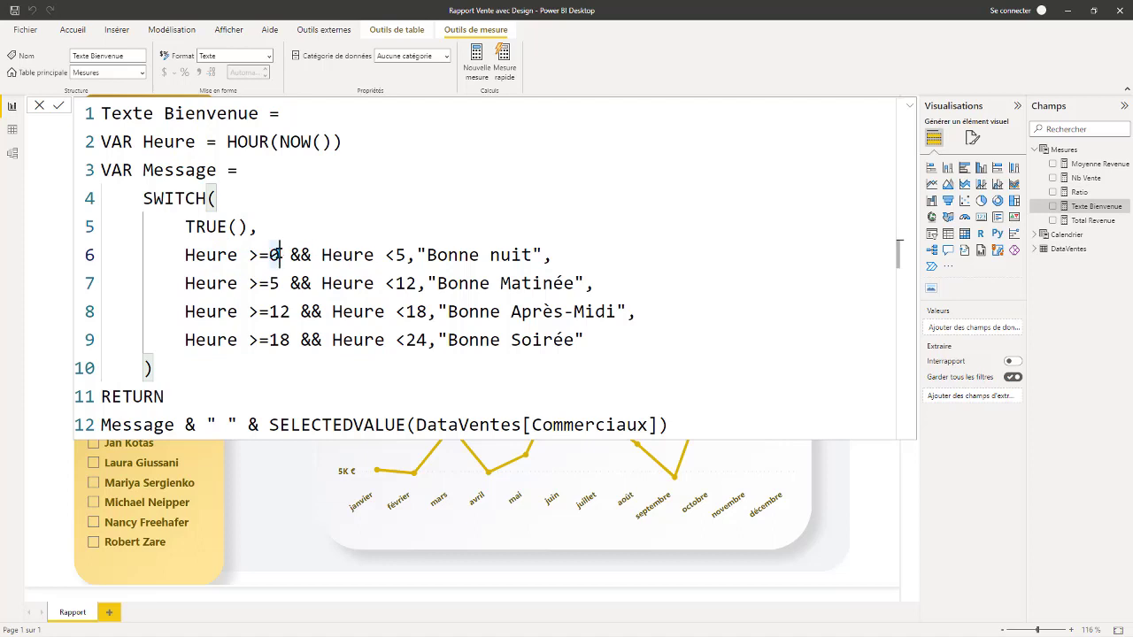
double_click(301, 255)
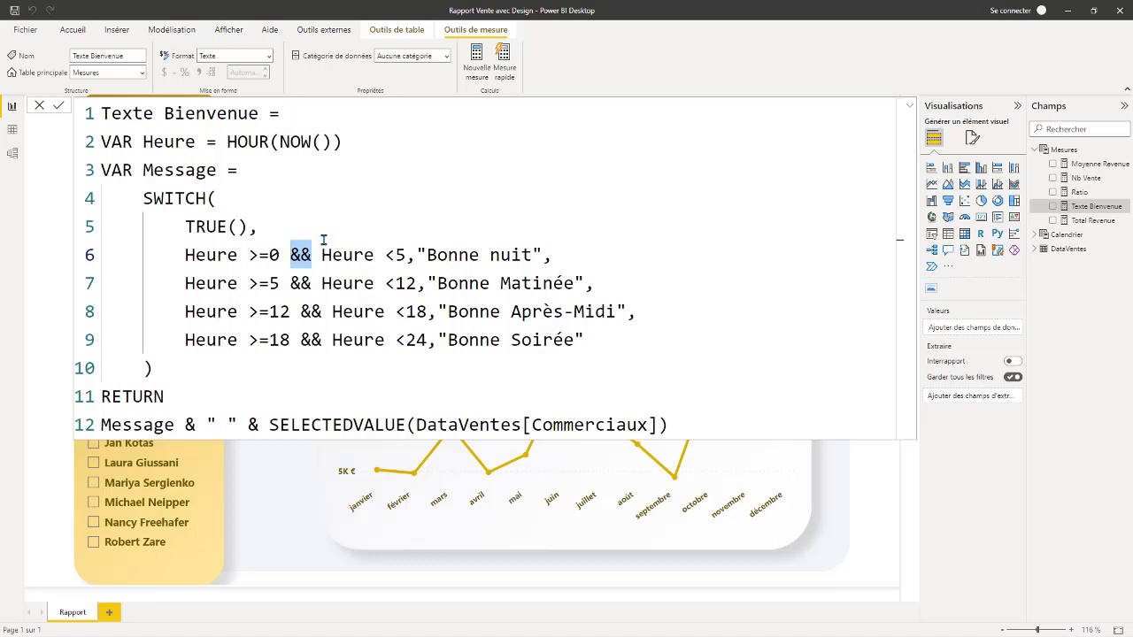
shift+click(531, 255)
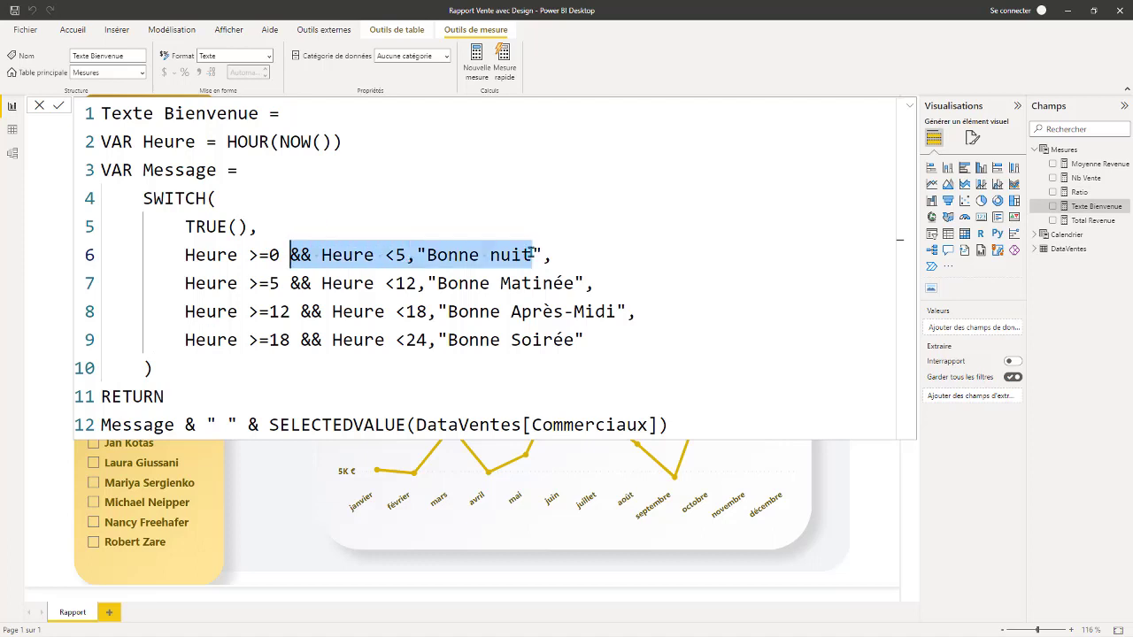
drag(531, 255, 426, 255)
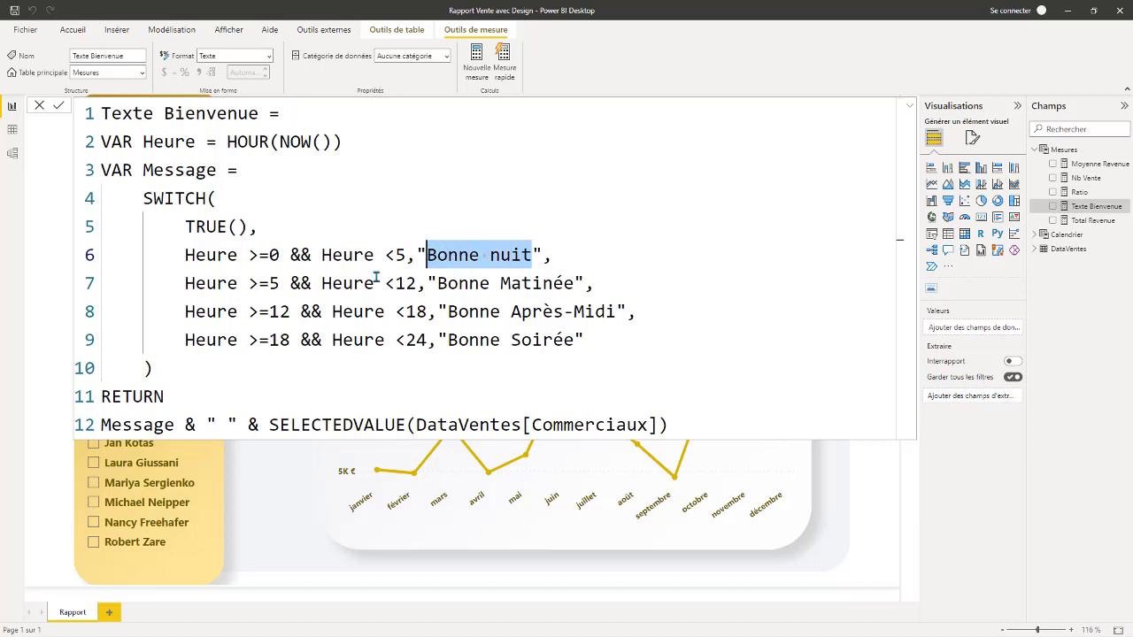
Examine the hour limits and greeting texts of the "Bonne Matinée", "Bonne Après-Midi" and "Bonne Soirée" conditions.
click(270, 283)
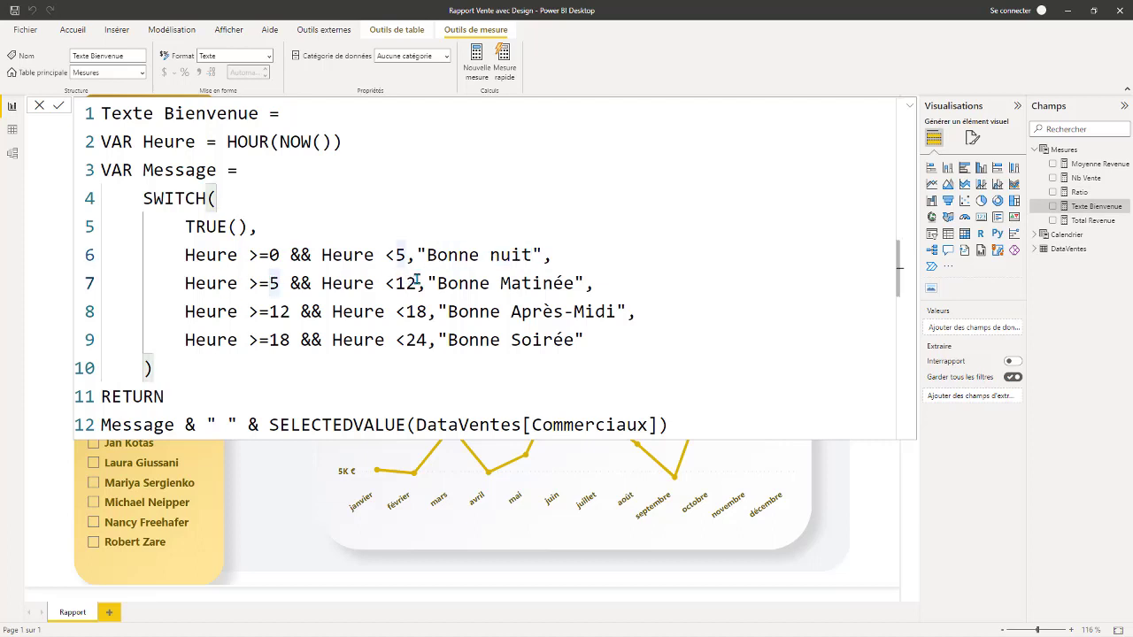
click(396, 283)
drag(573, 283, 457, 289)
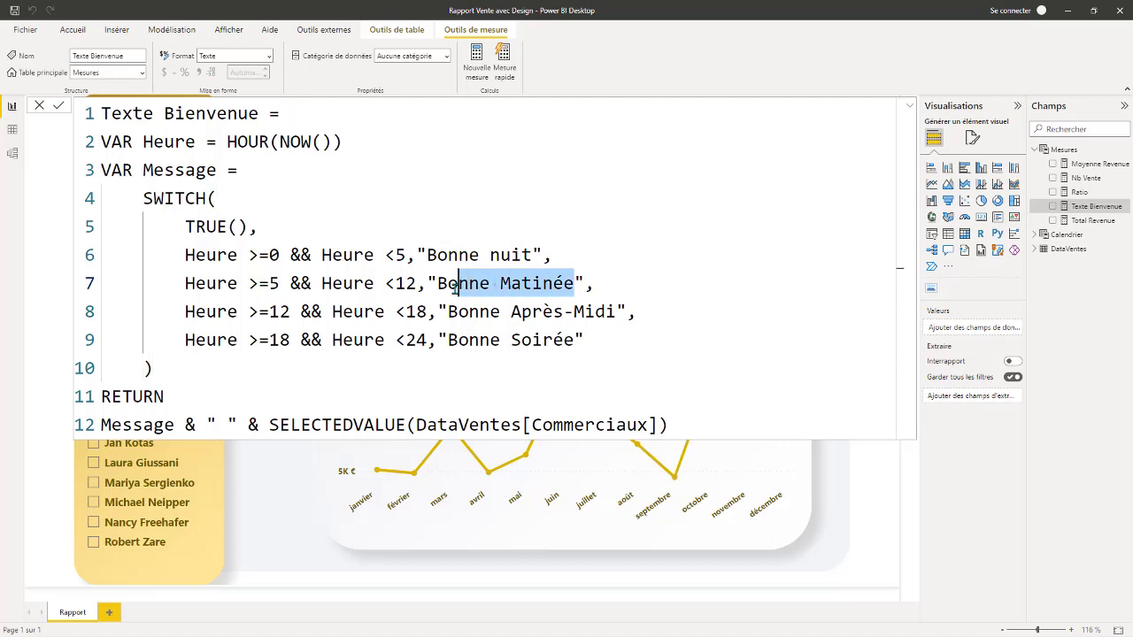
click(280, 312)
click(416, 312)
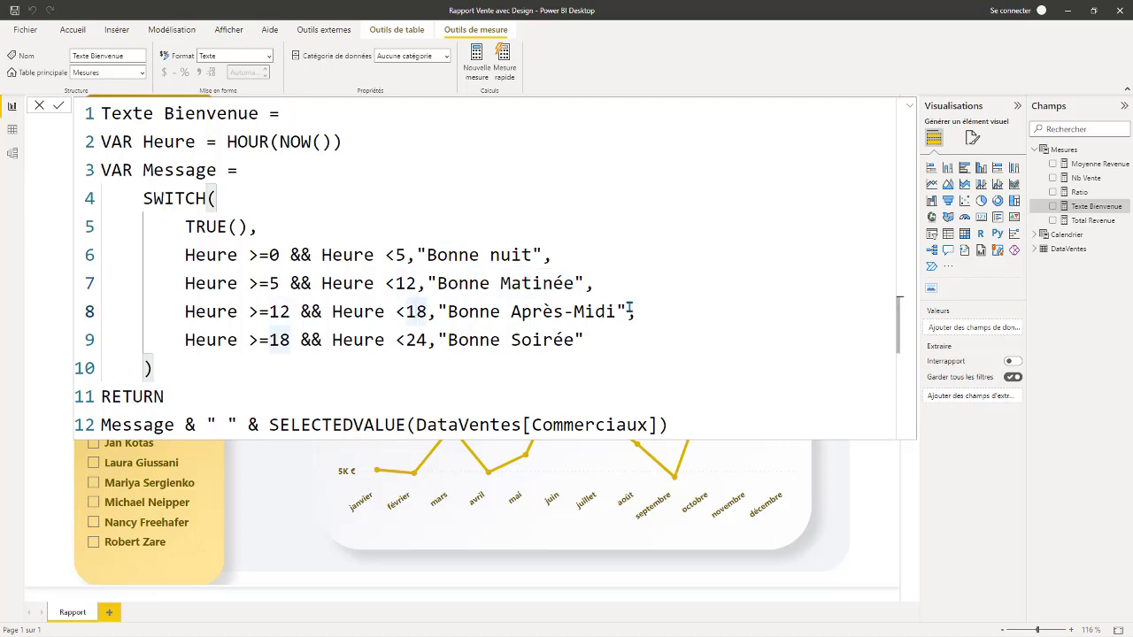
drag(620, 312, 469, 340)
click(280, 340)
click(421, 340)
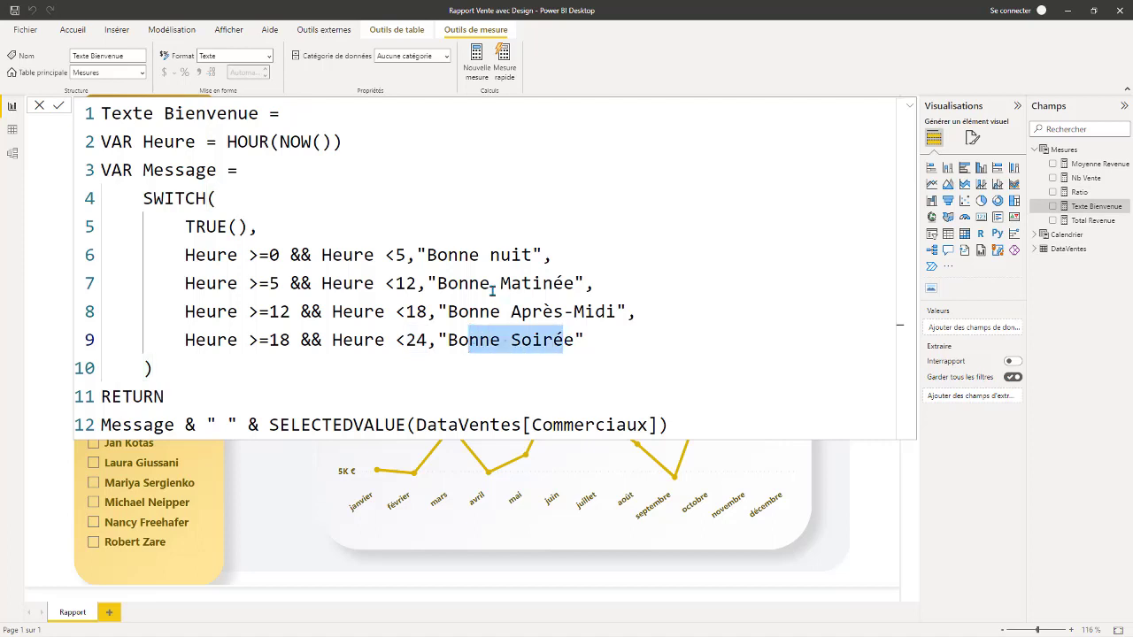
Examine the RETURN expression joining Message with SELECTEDVALUE of DataVentes[Commerciaux], and collapse the formula editor back to one line.
click(165, 396)
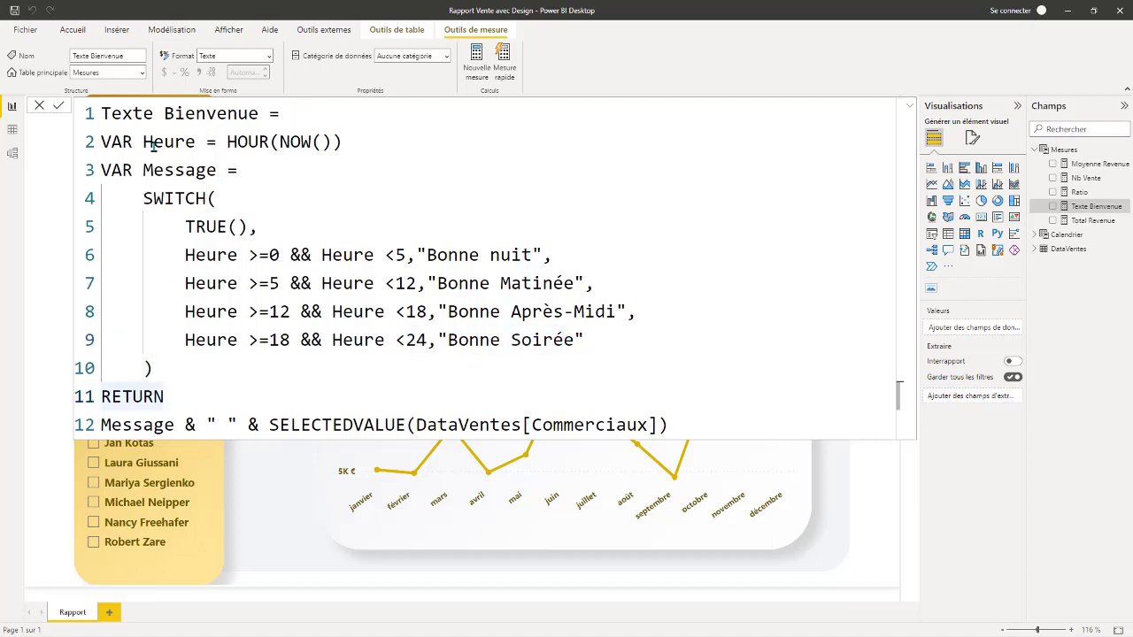
click(136, 423)
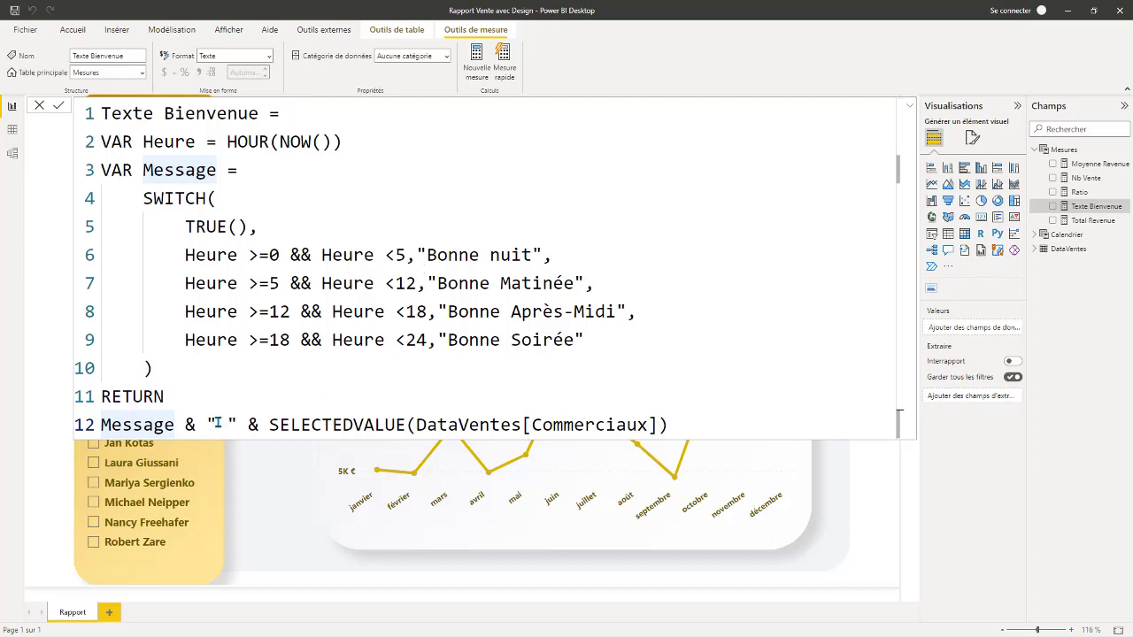
click(247, 423)
click(279, 425)
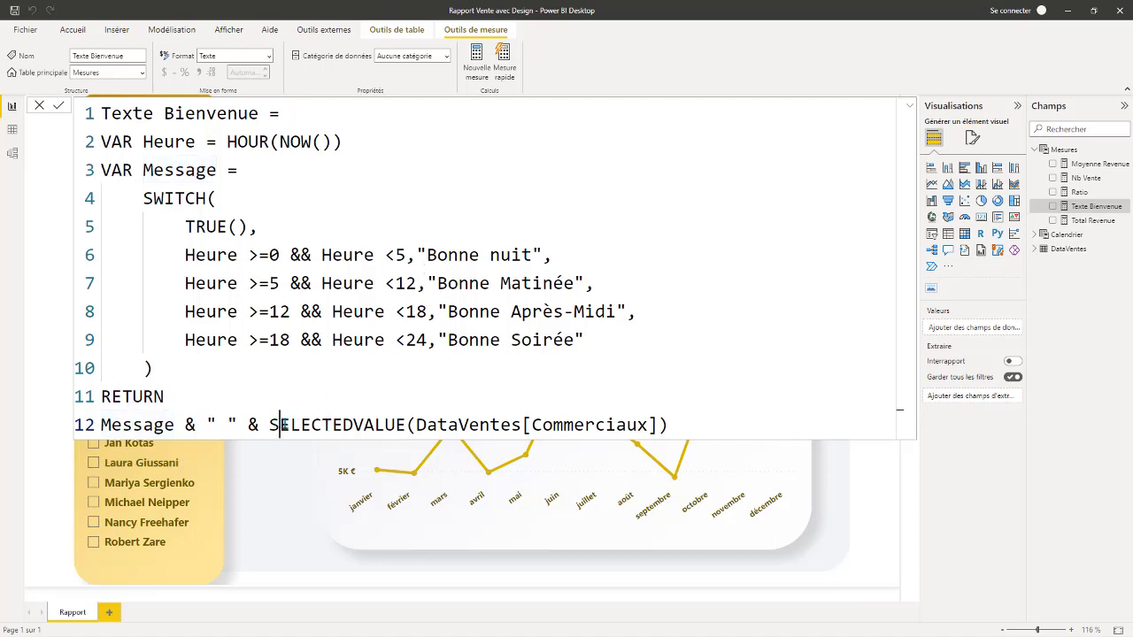
drag(280, 425, 397, 425)
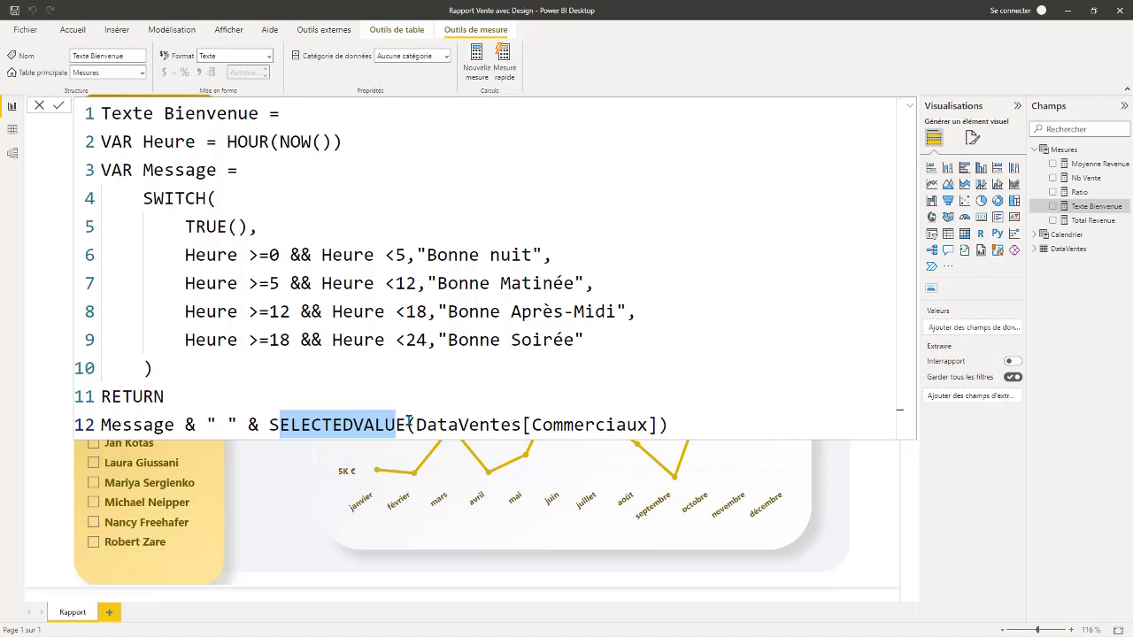
click(580, 426)
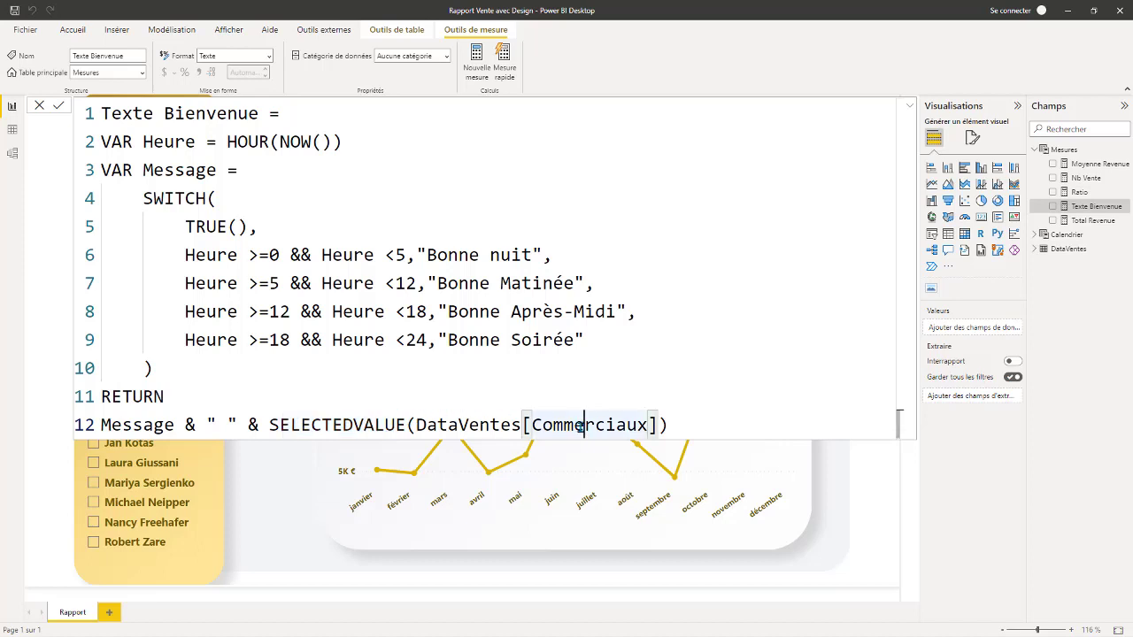
click(419, 425)
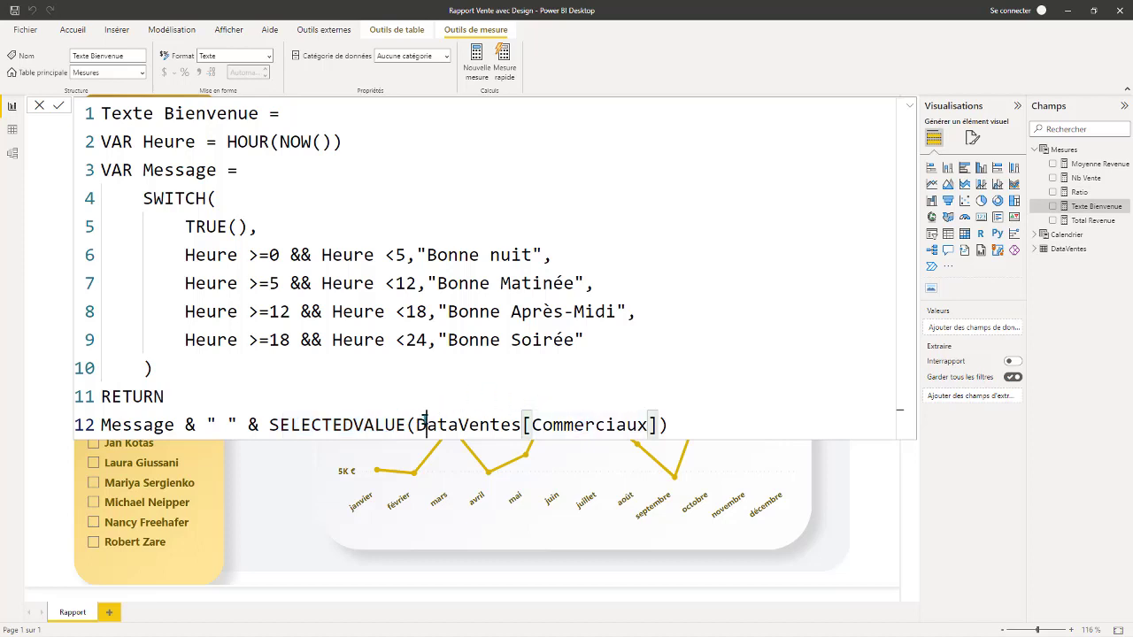
click(912, 108)
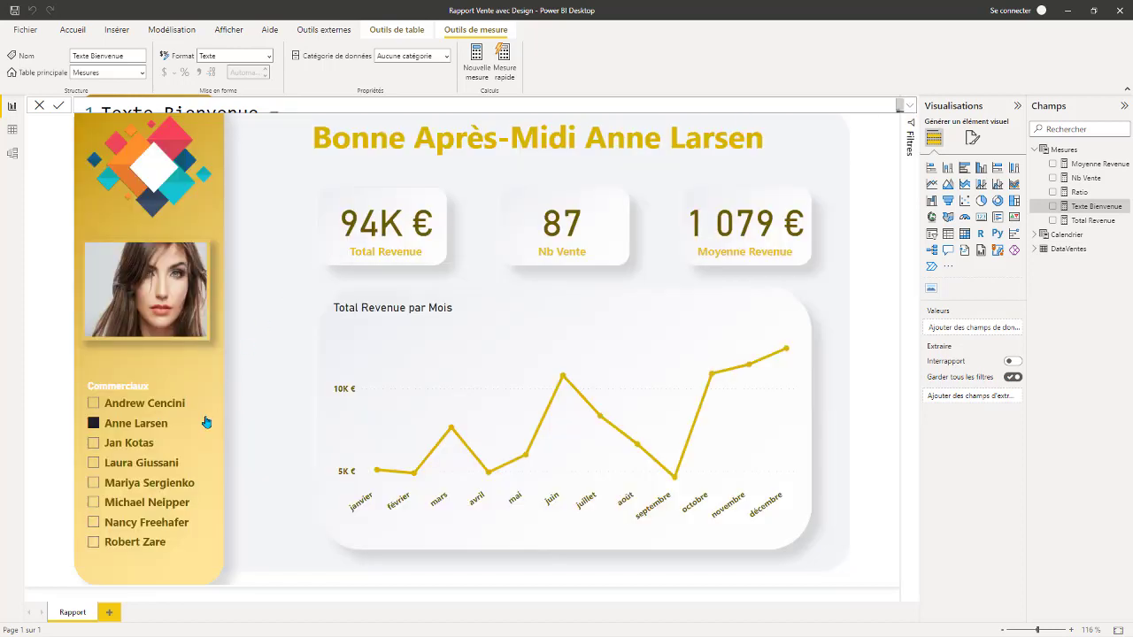
Filter the report by the third, first and fourth salespeople in the Commerciaux slicer, one after another.
click(94, 445)
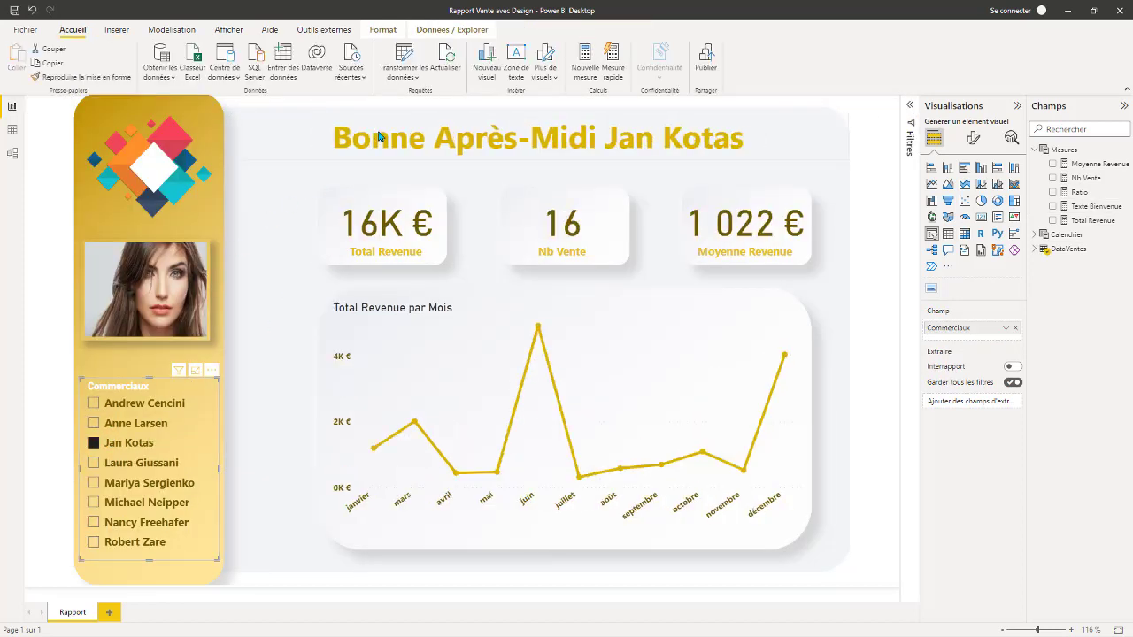
click(93, 404)
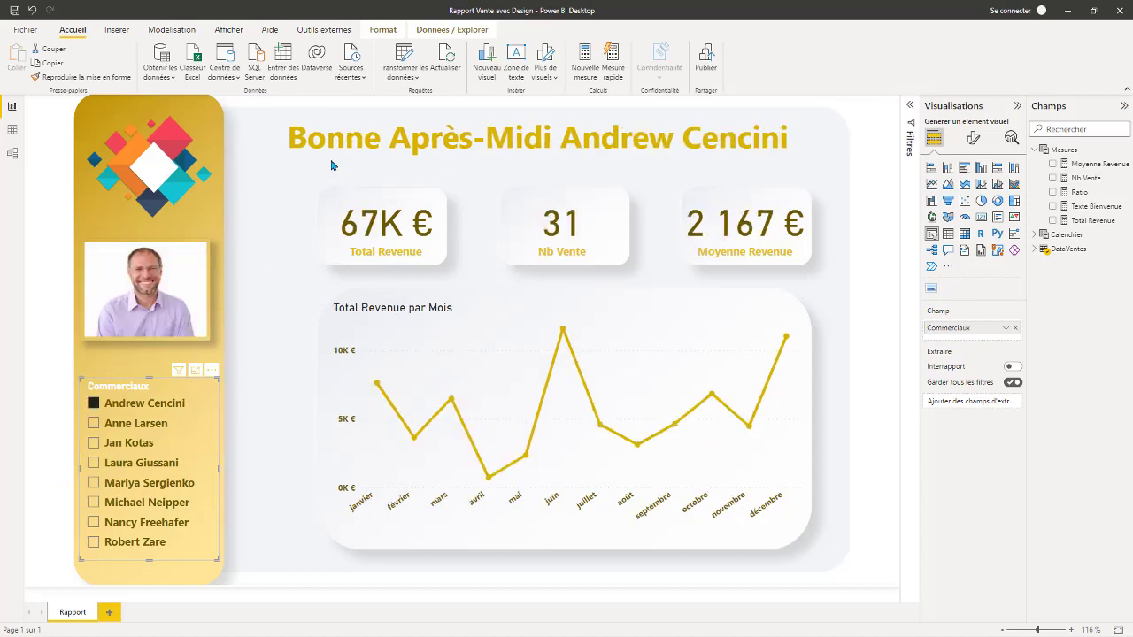
click(93, 468)
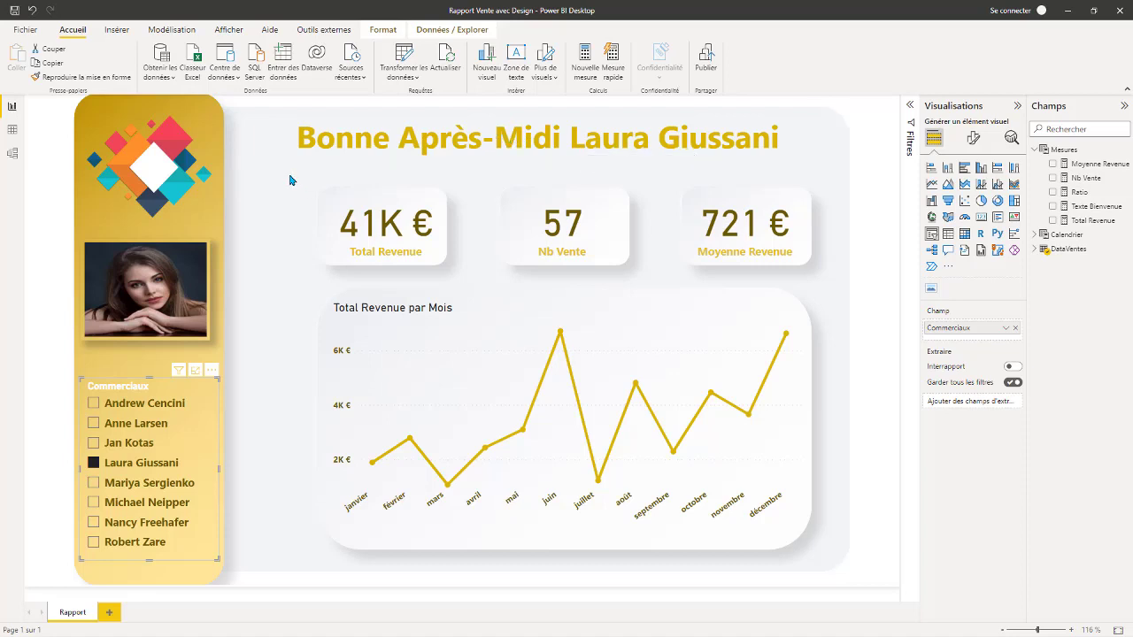
Examine the fields behind the three cards, the Total Revenue par Mois line chart and the salesperson photo, expanding the DataVentes table.
click(381, 225)
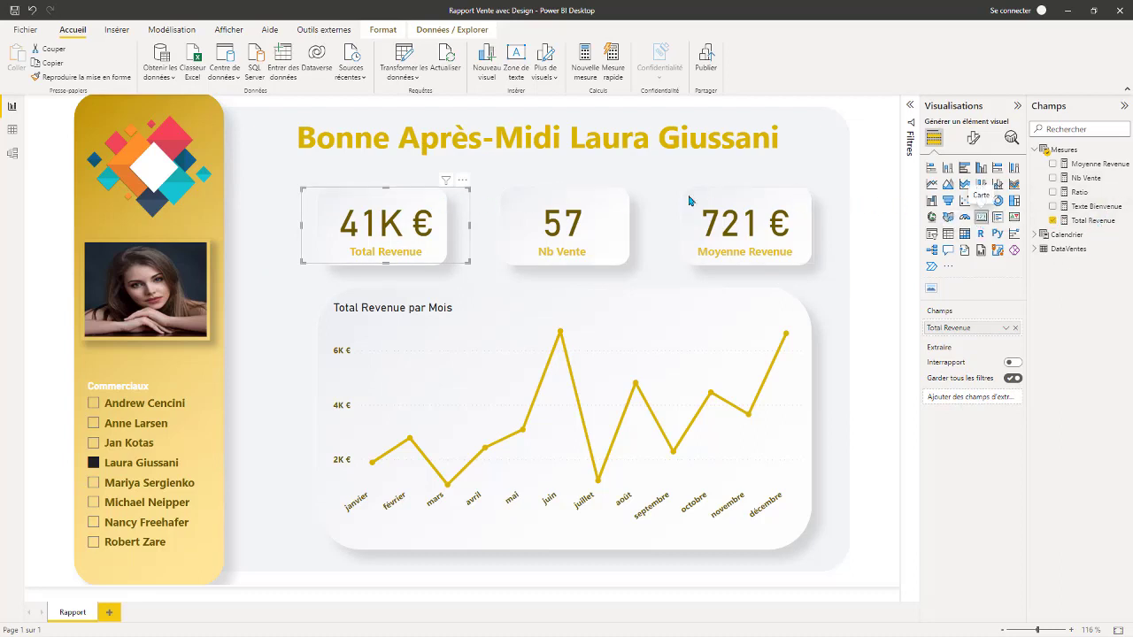
click(562, 225)
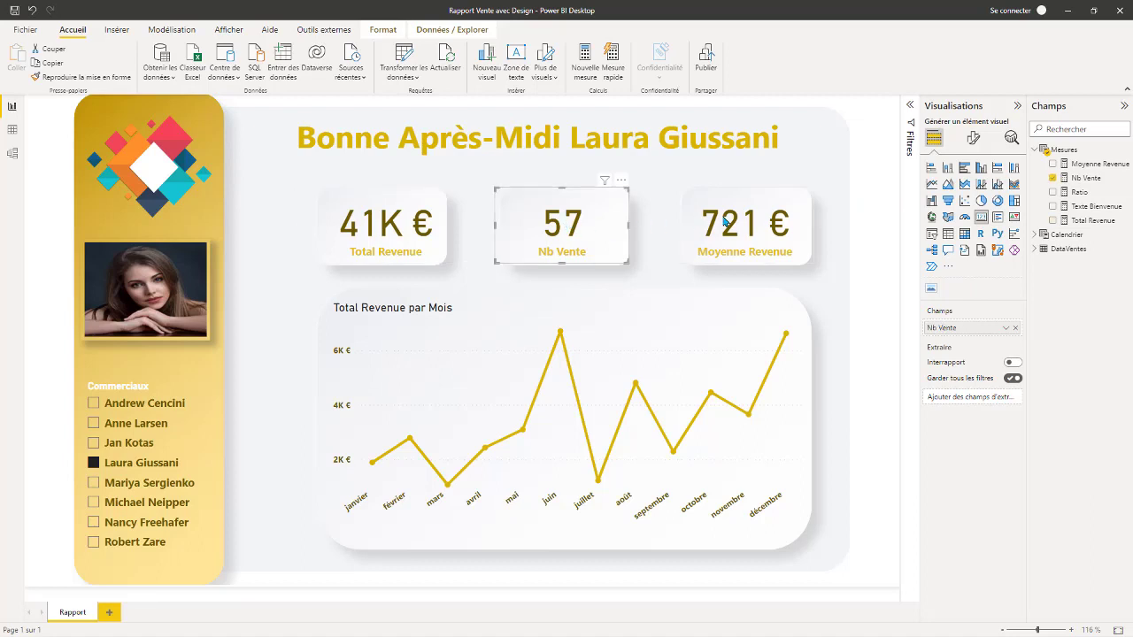
click(774, 224)
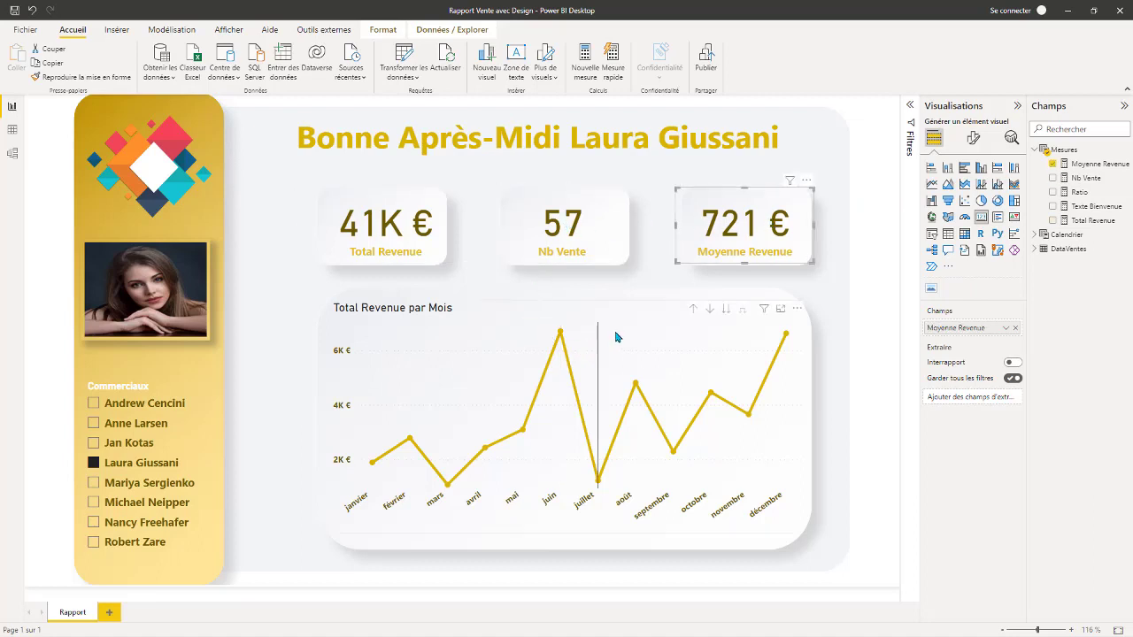
click(670, 344)
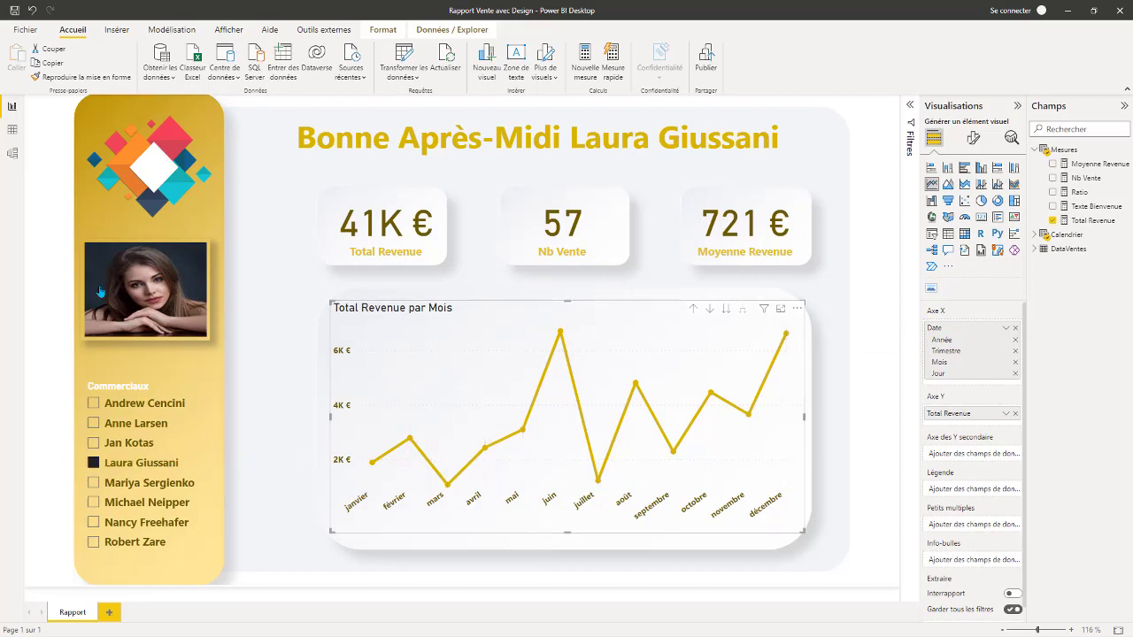
click(157, 282)
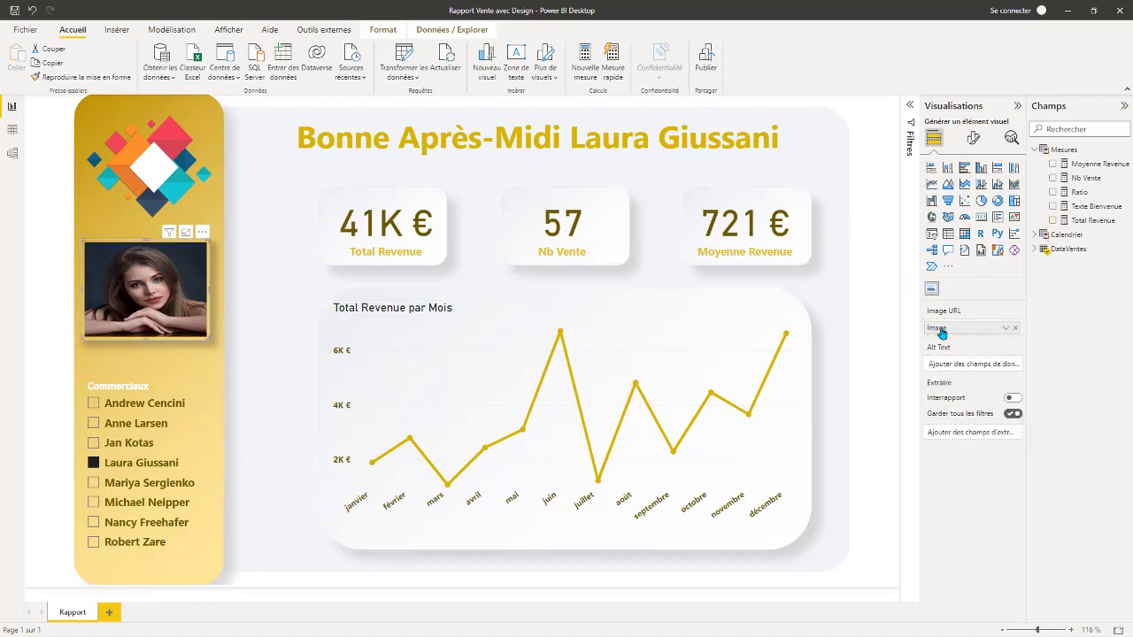
click(1040, 251)
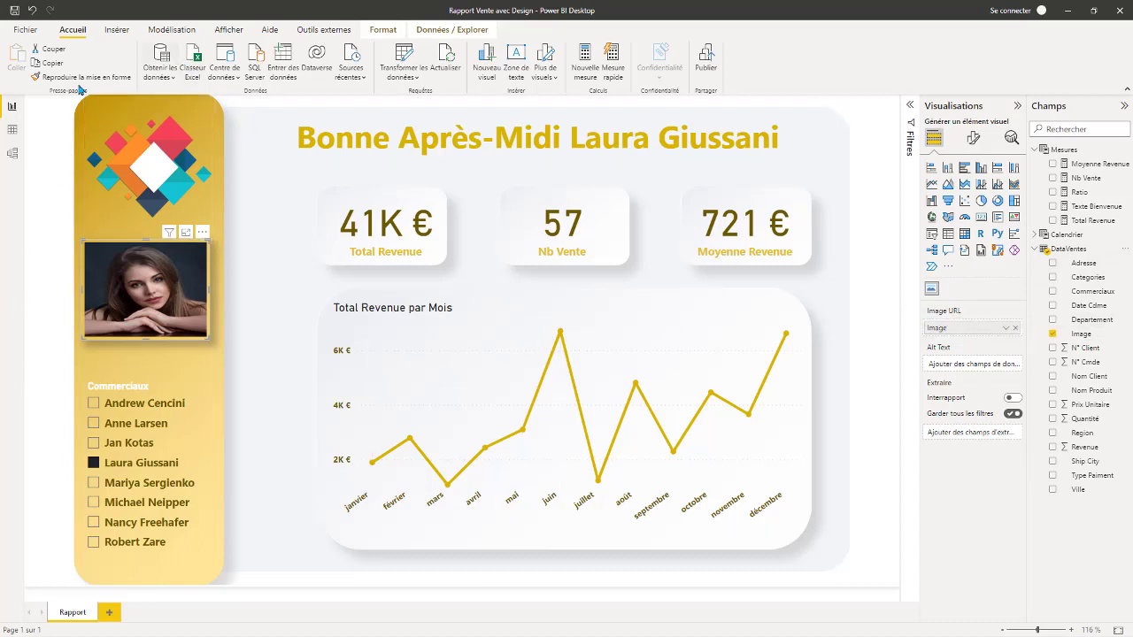
Show the DataVentes table's data and examine the values in its Image column.
click(12, 130)
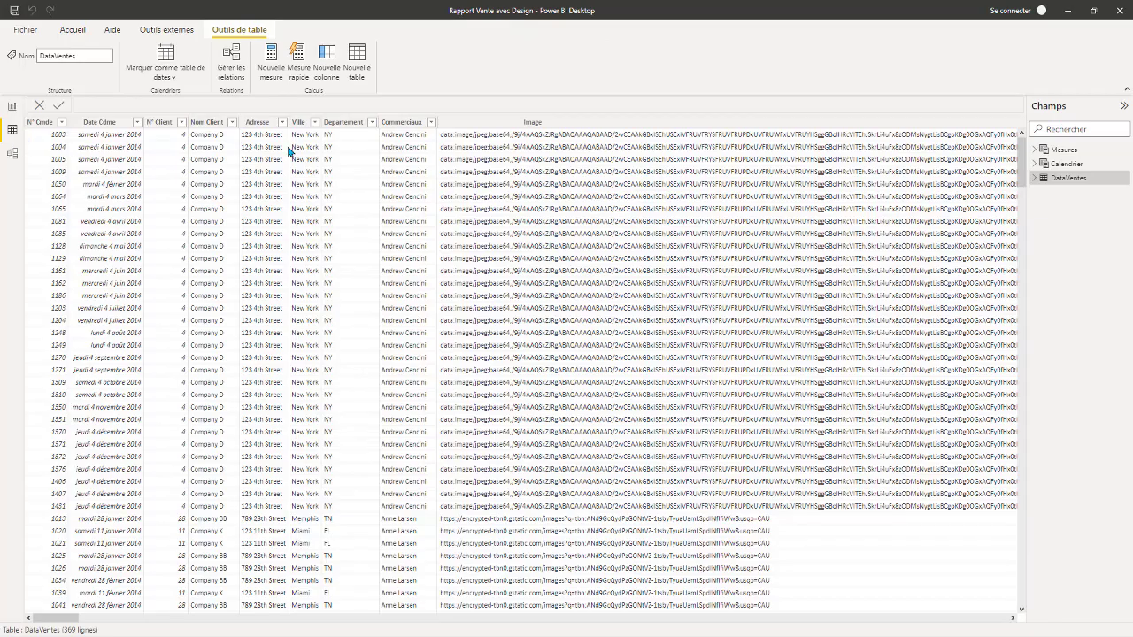
click(547, 127)
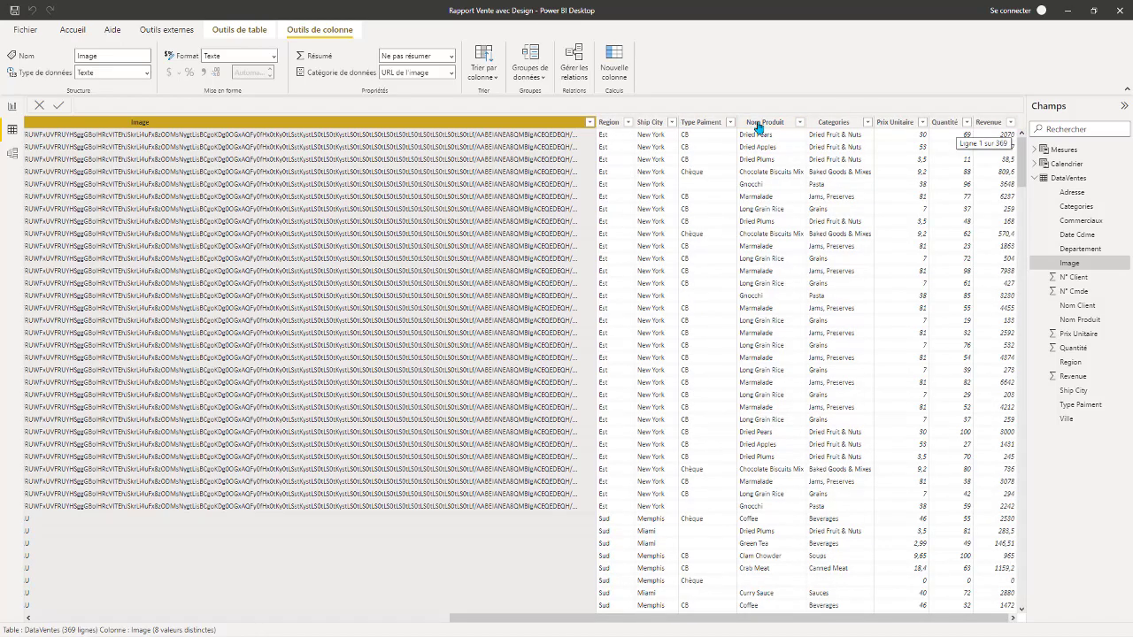
drag(57, 139, 82, 150)
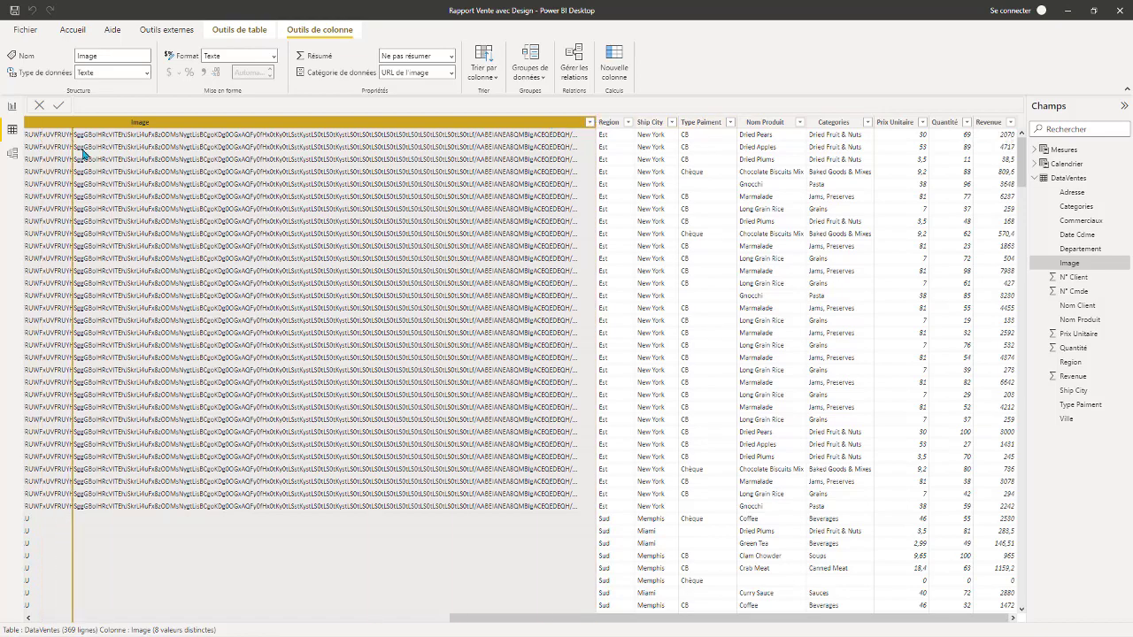
drag(490, 620, 421, 624)
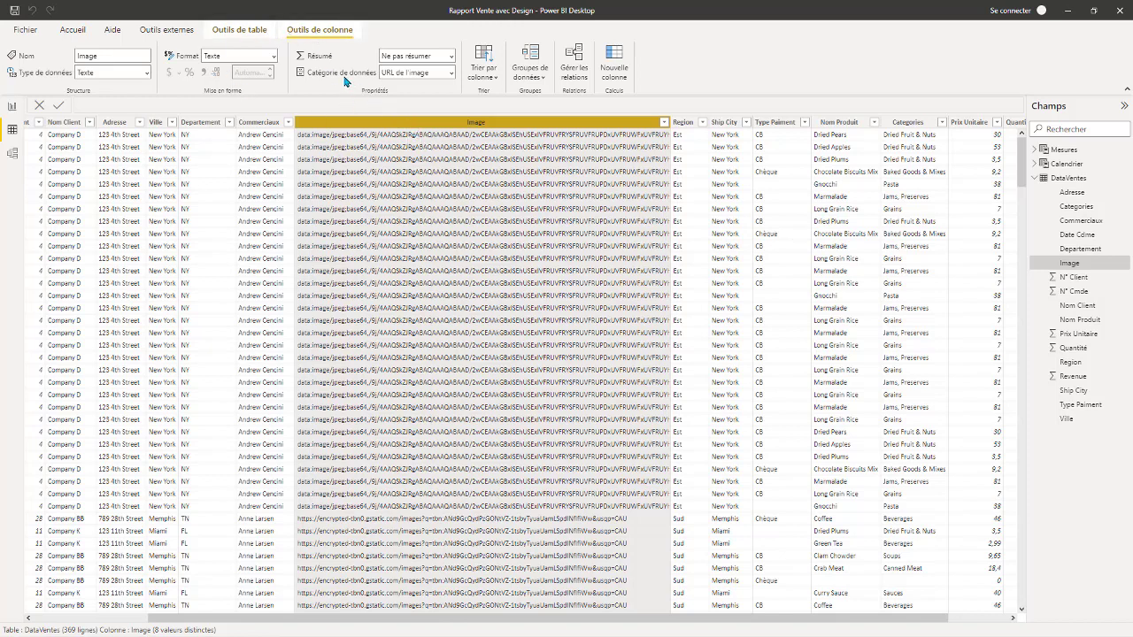
Check the Image column's data category among the available options, leaving it on URL de l'image, and return to the report page.
click(453, 74)
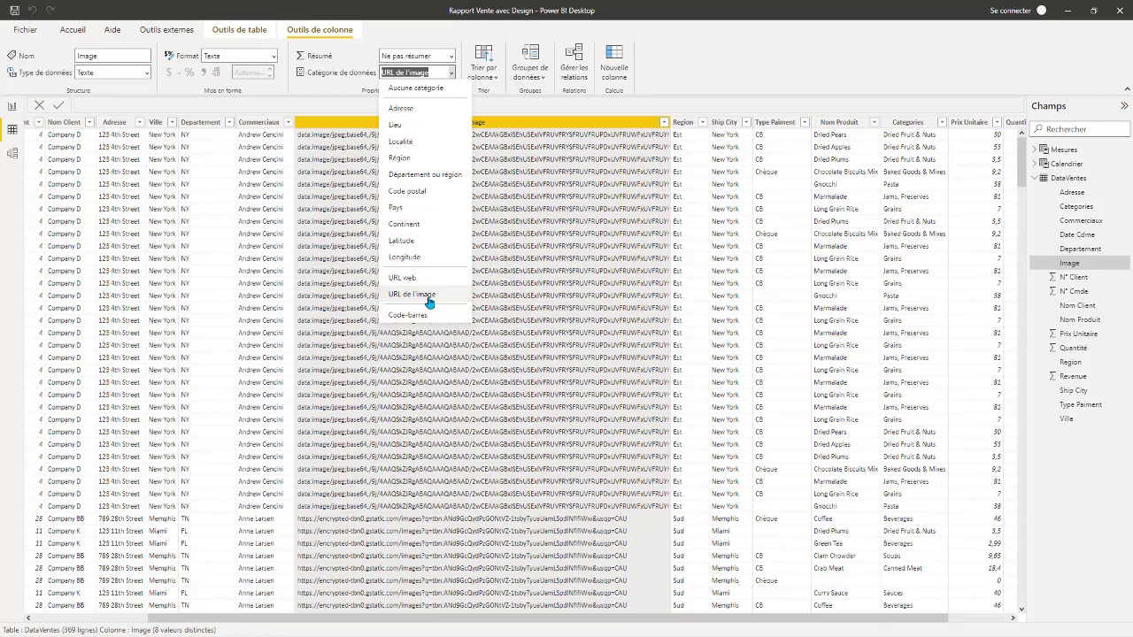
click(430, 71)
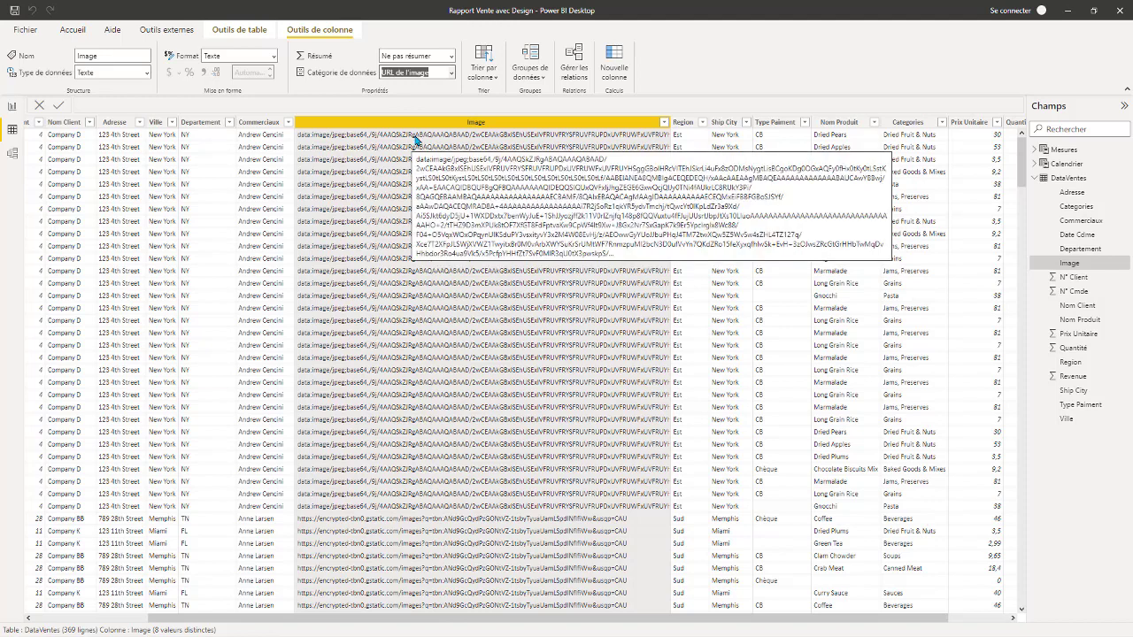
click(12, 106)
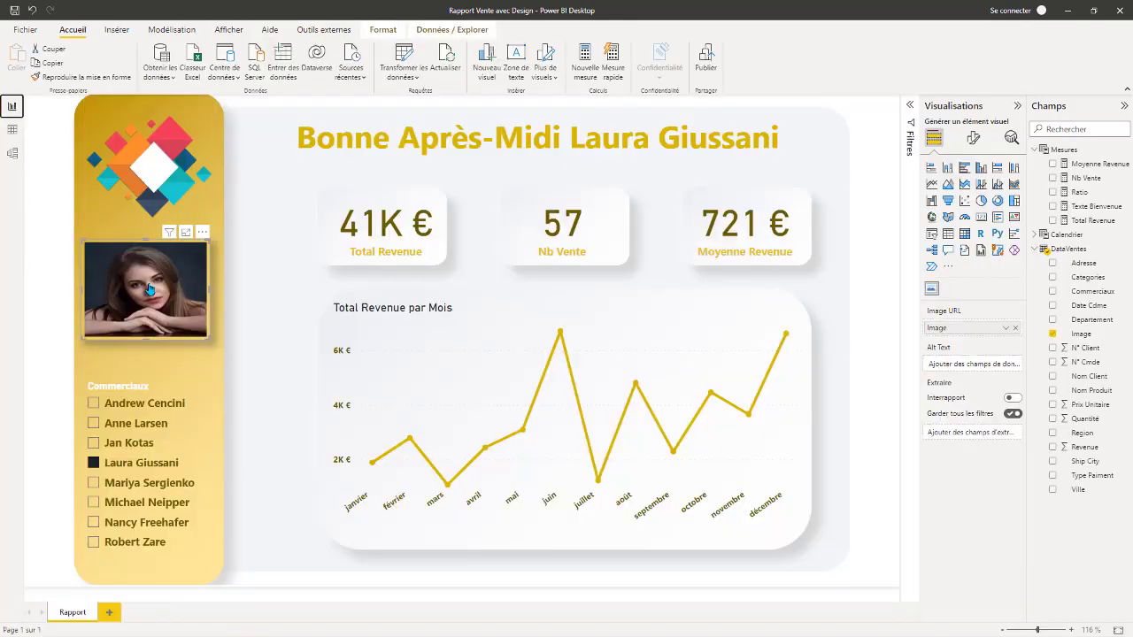